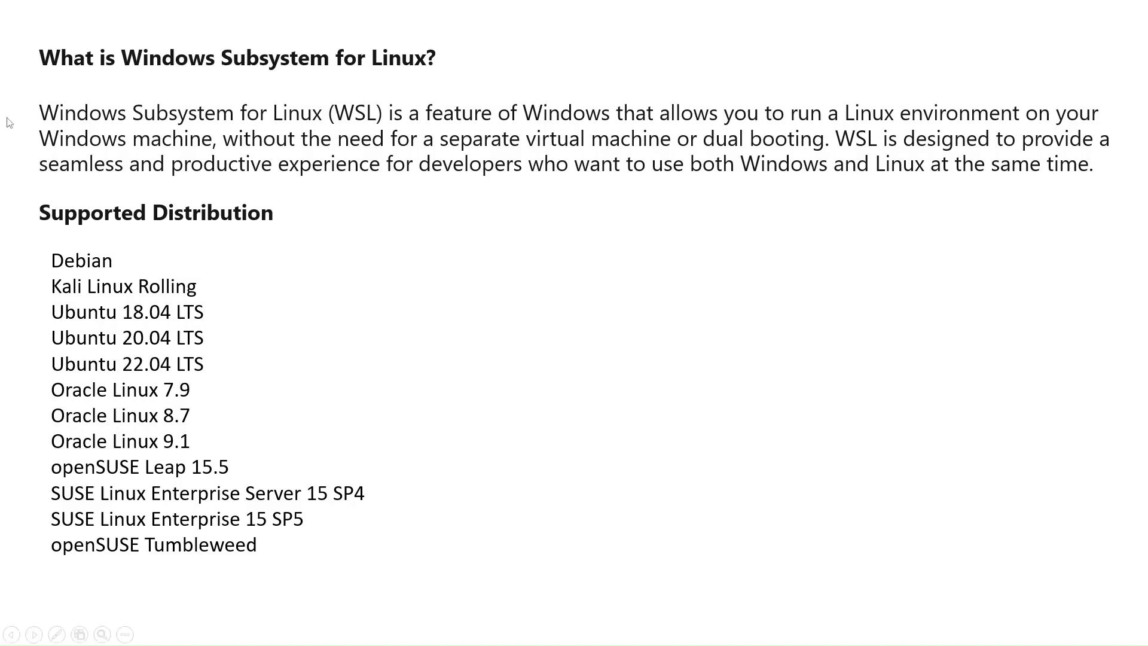
key("Right")
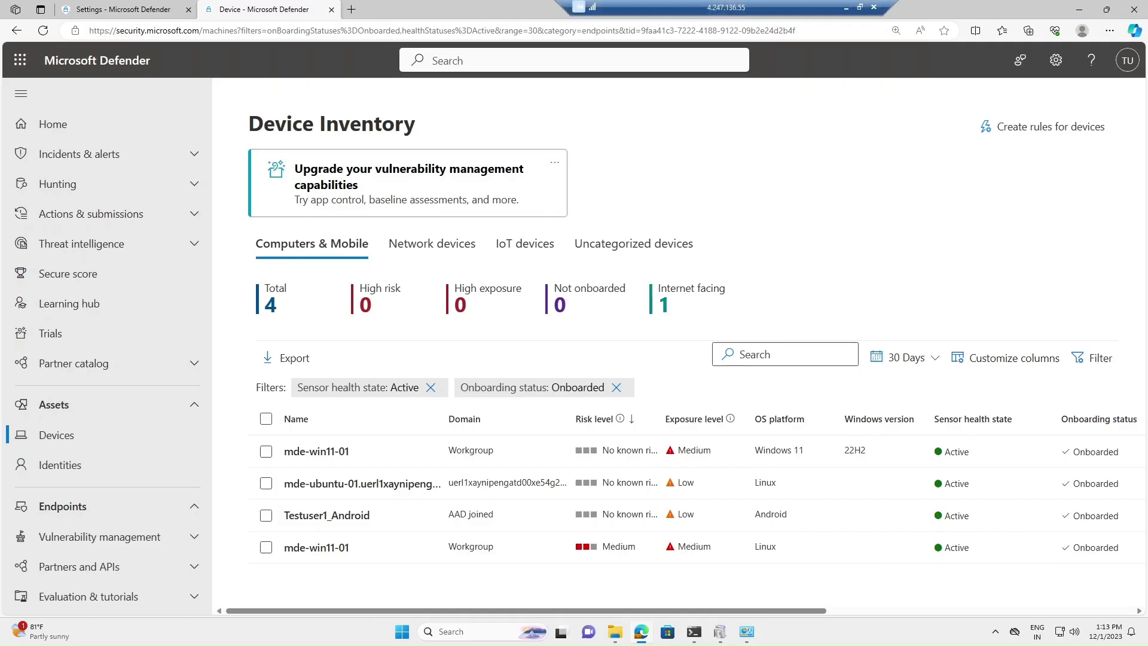
Switch to Windows Features, check the Hyper-V, Virtual Machine Platform and Windows Subsystem for Linux entries, and return to PowerShell.
left_click(694, 633)
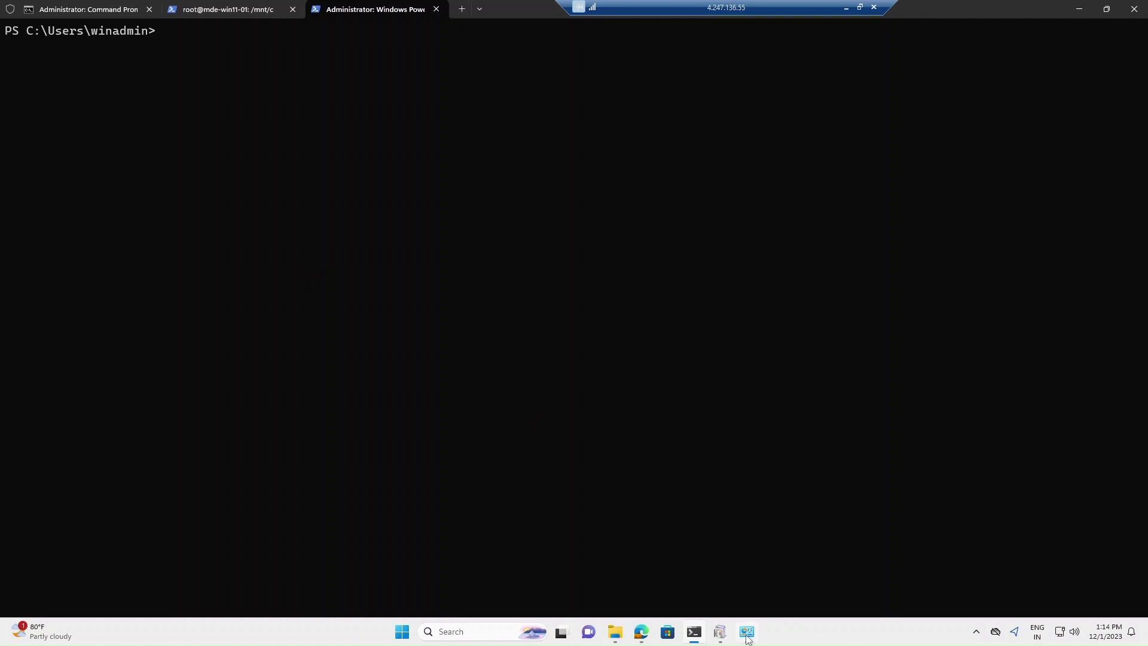
mouse_move(747, 639)
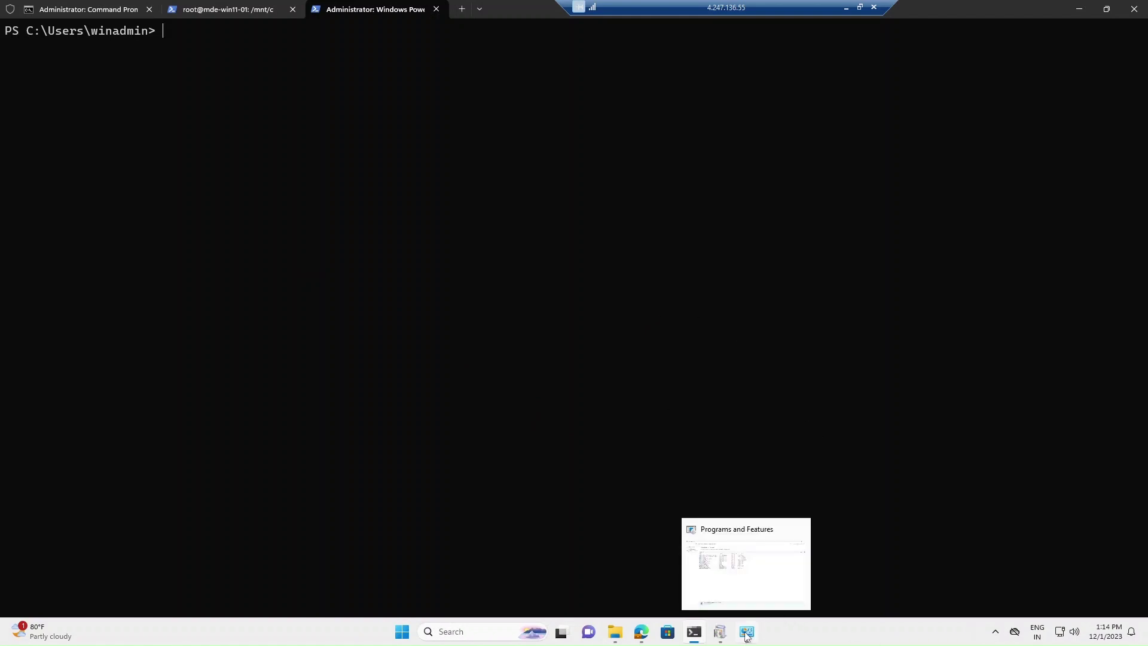
left_click(726, 634)
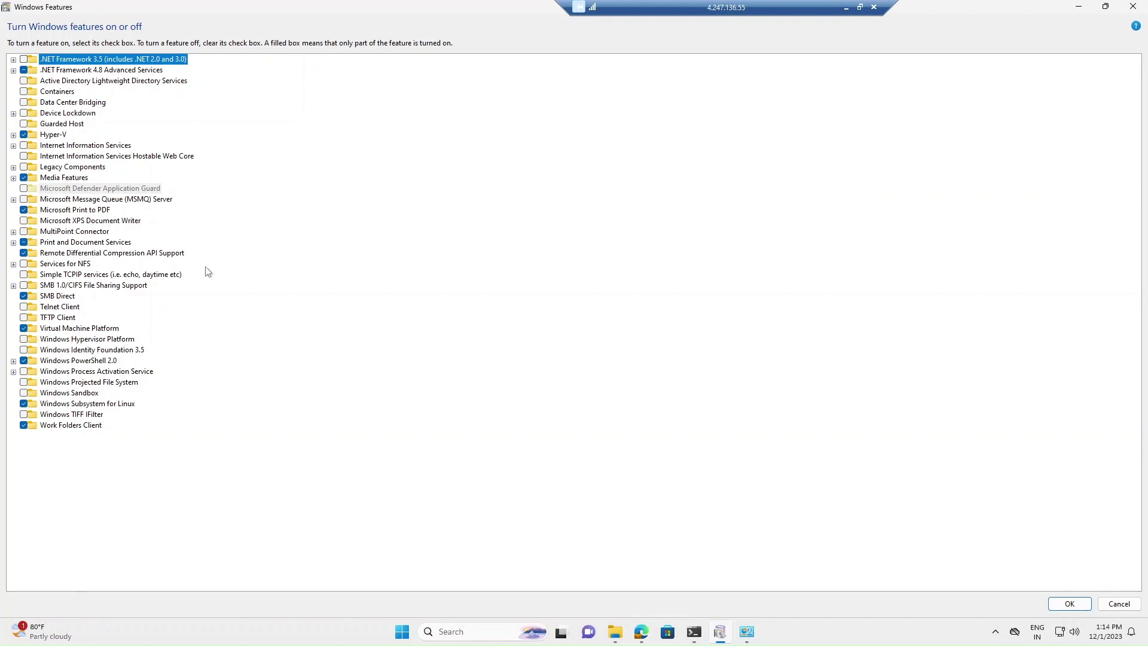
mouse_move(48, 142)
mouse_move(63, 342)
left_click(1078, 7)
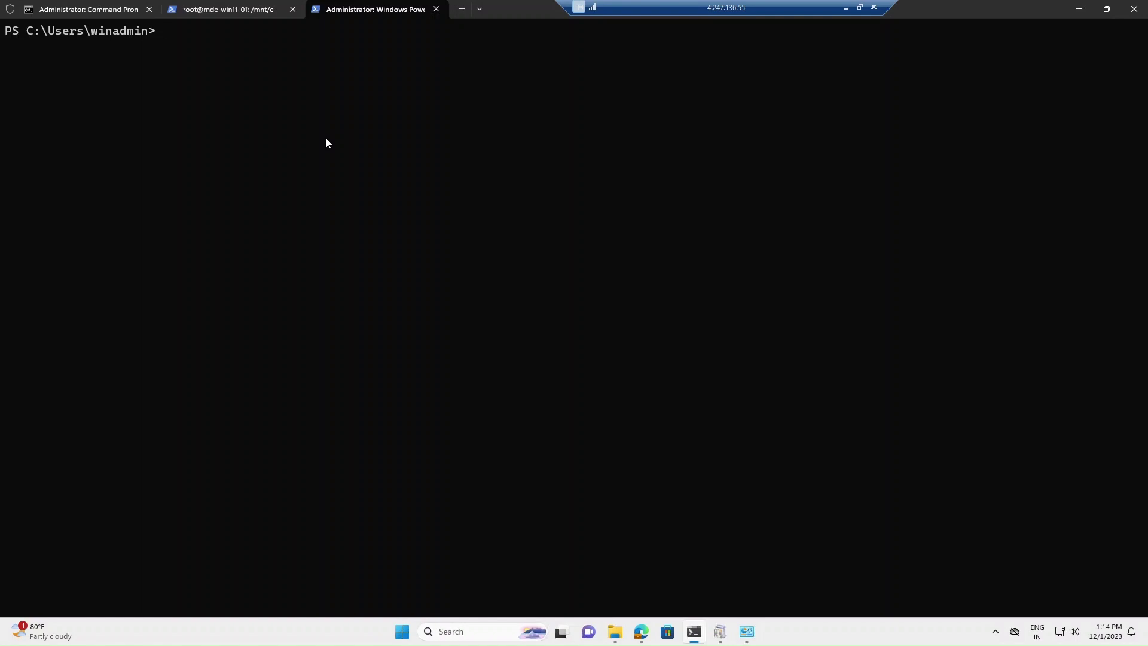
Query the WSL version with wsl -v and list the distributions available for installation with wsl -l --online.
type("wsl -v")
key("Return")
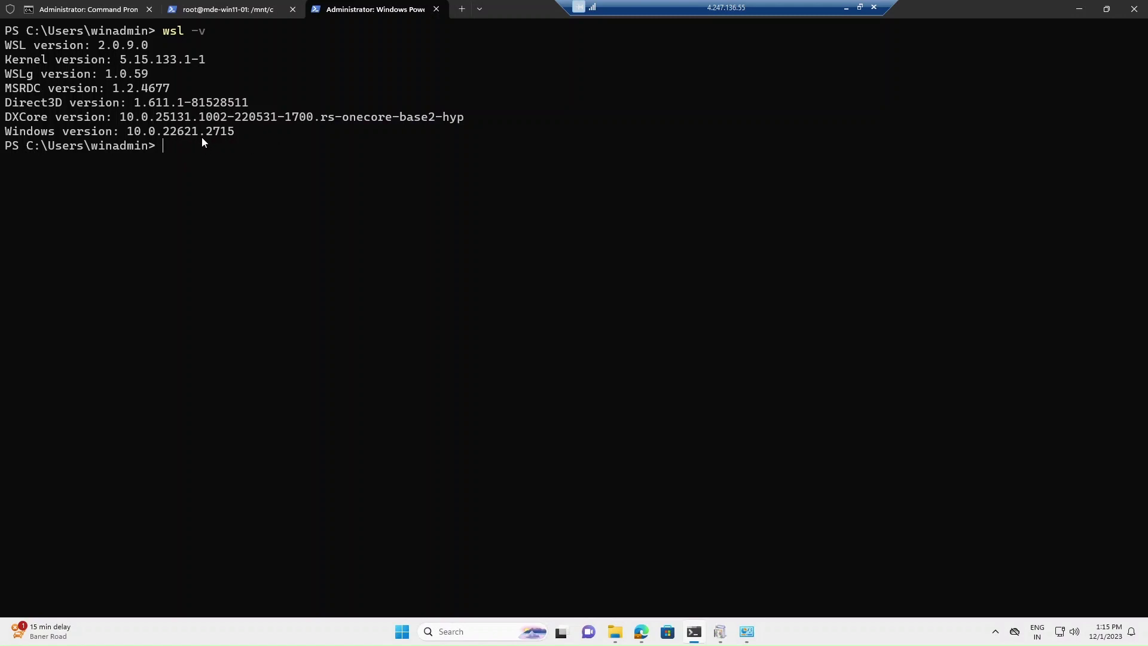
type("wsl -")
type("l --online")
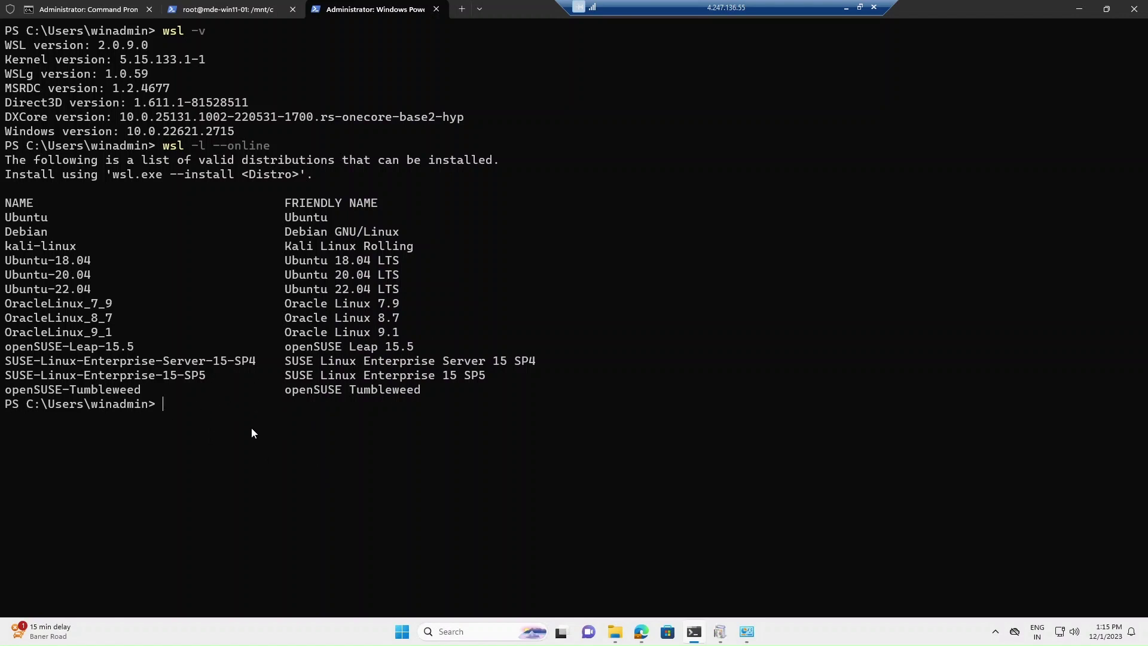
List the installed WSL distributions with wsl -l and highlight the default entry, Ubuntu-20.04.
type("wsl -l")
key("Return")
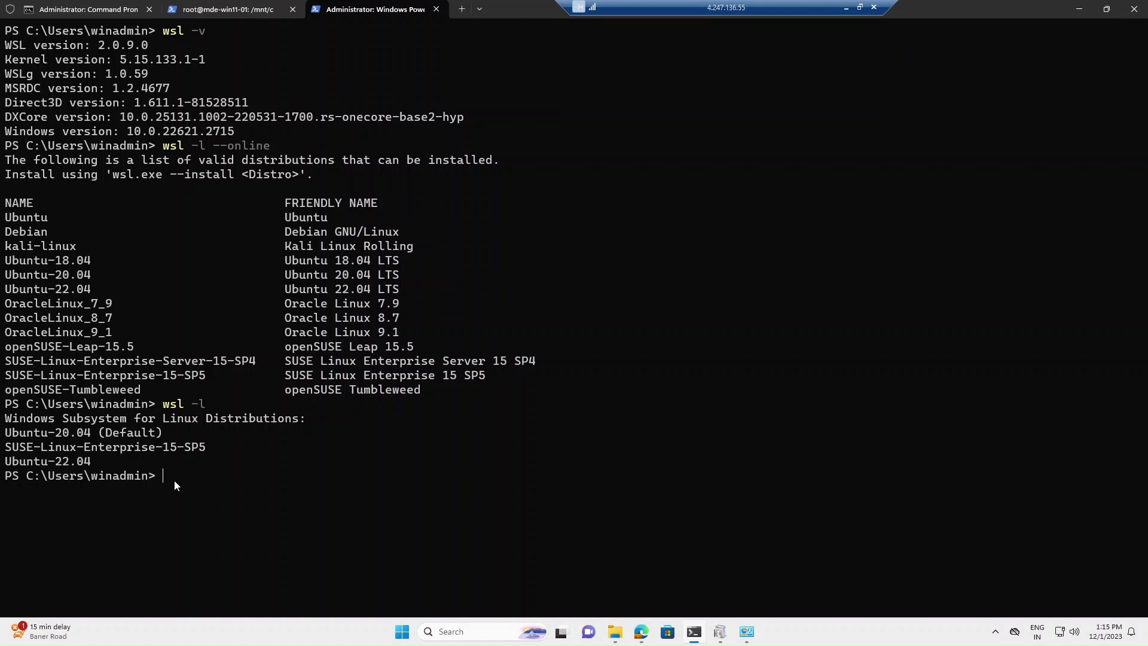
left_click_drag(98, 432, 163, 435)
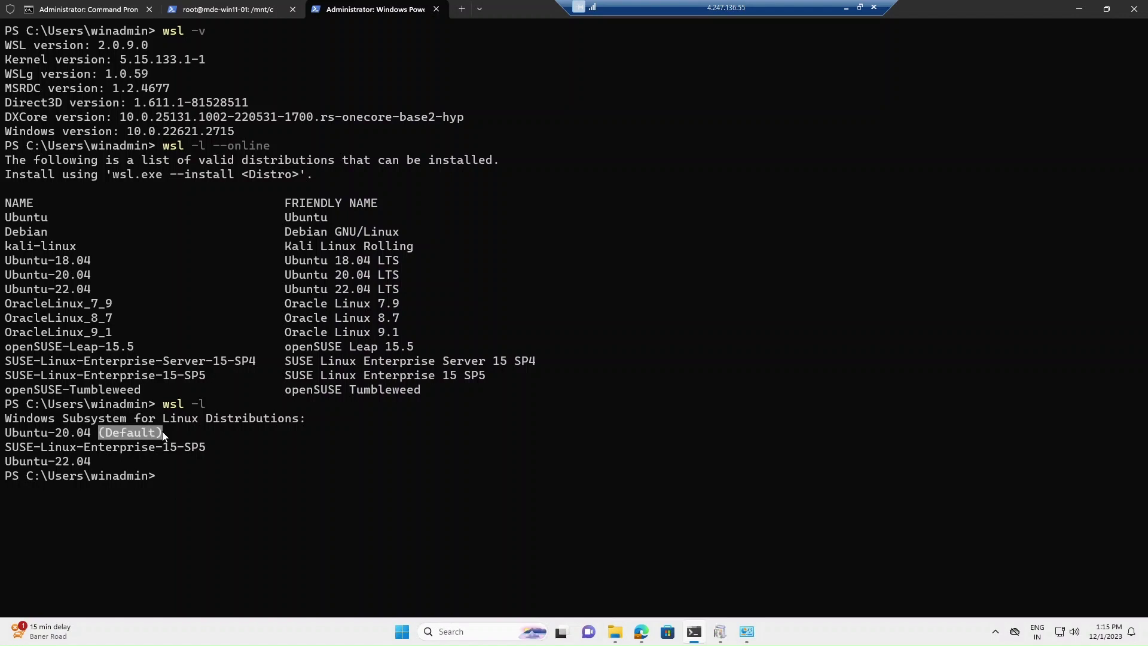
right_click(166, 471)
left_click_drag(5, 432, 91, 433)
right_click(189, 475)
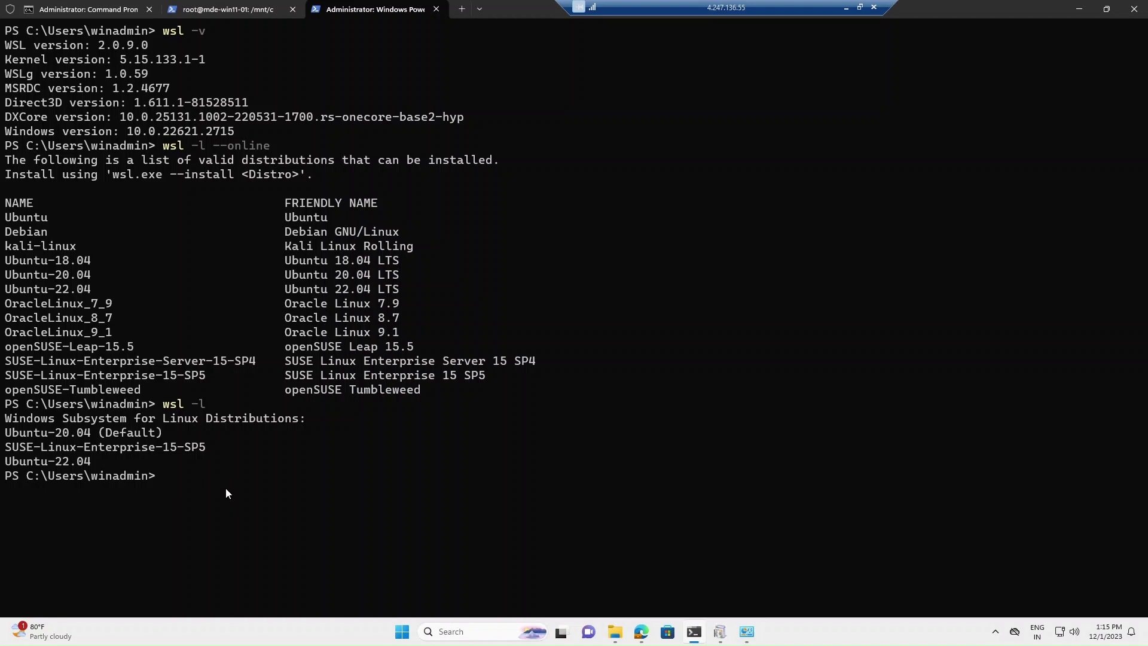
left_click_drag(9, 435, 92, 434)
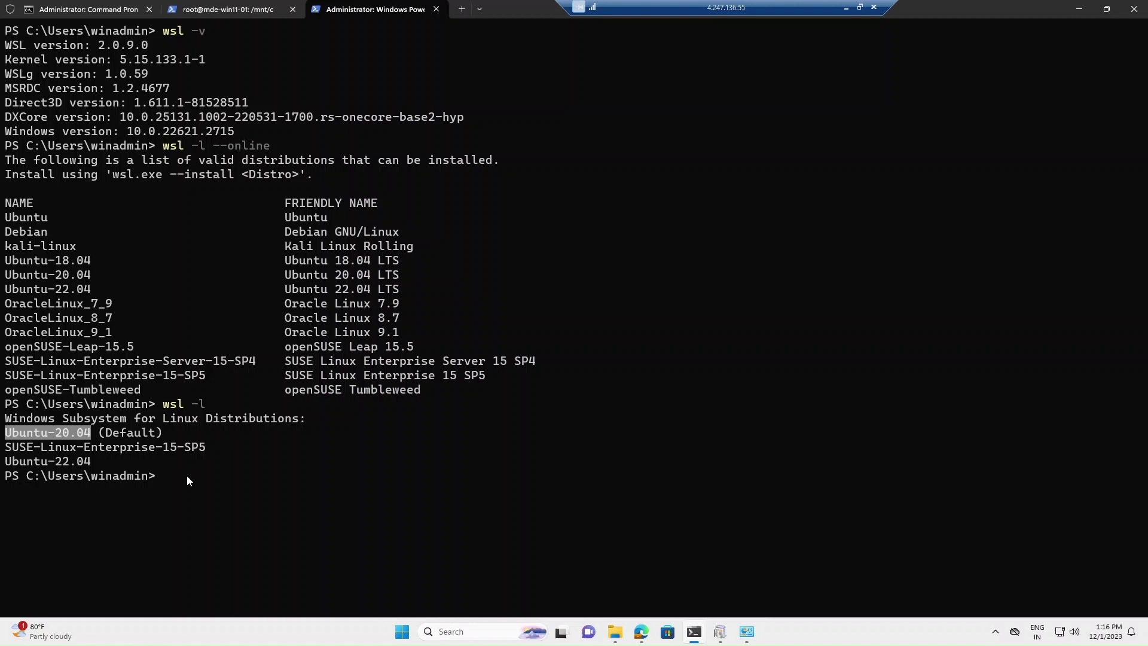
key("ctrl+c")
Start the Ubuntu-22.04 distribution with wsl -d, reusing its name from the installed distributions list.
type("wsl")
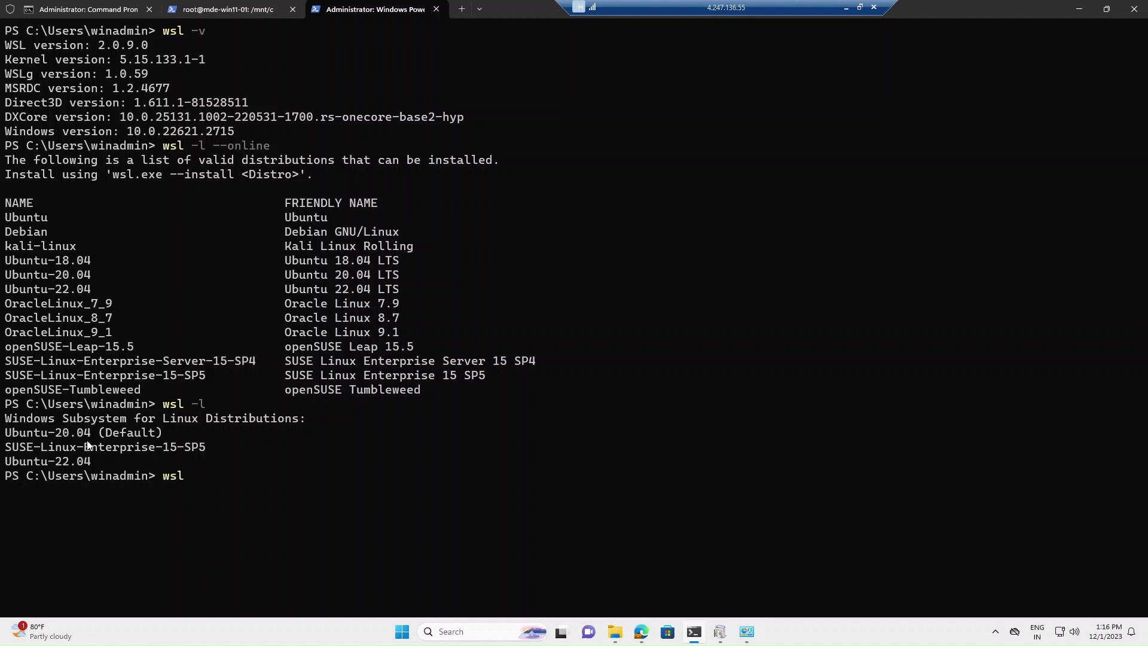
left_click_drag(163, 435, 13, 439)
key("ctrl+c")
type("-d")
left_click_drag(7, 461, 95, 461)
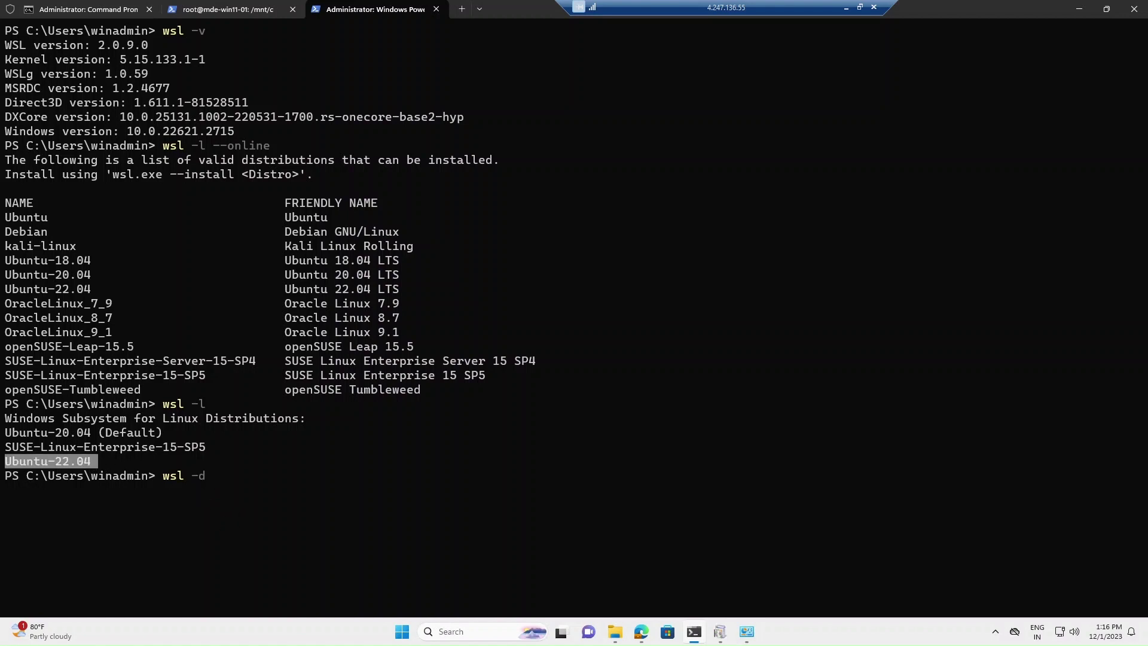
key("ctrl+c")
key("ctrl+v")
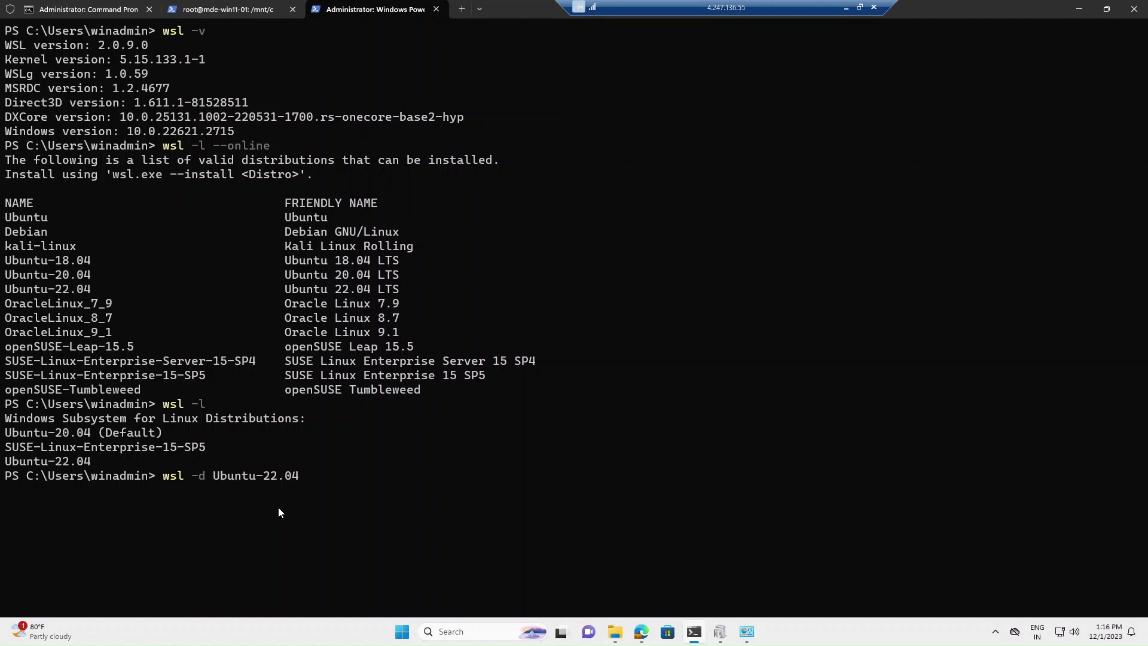
key("Return")
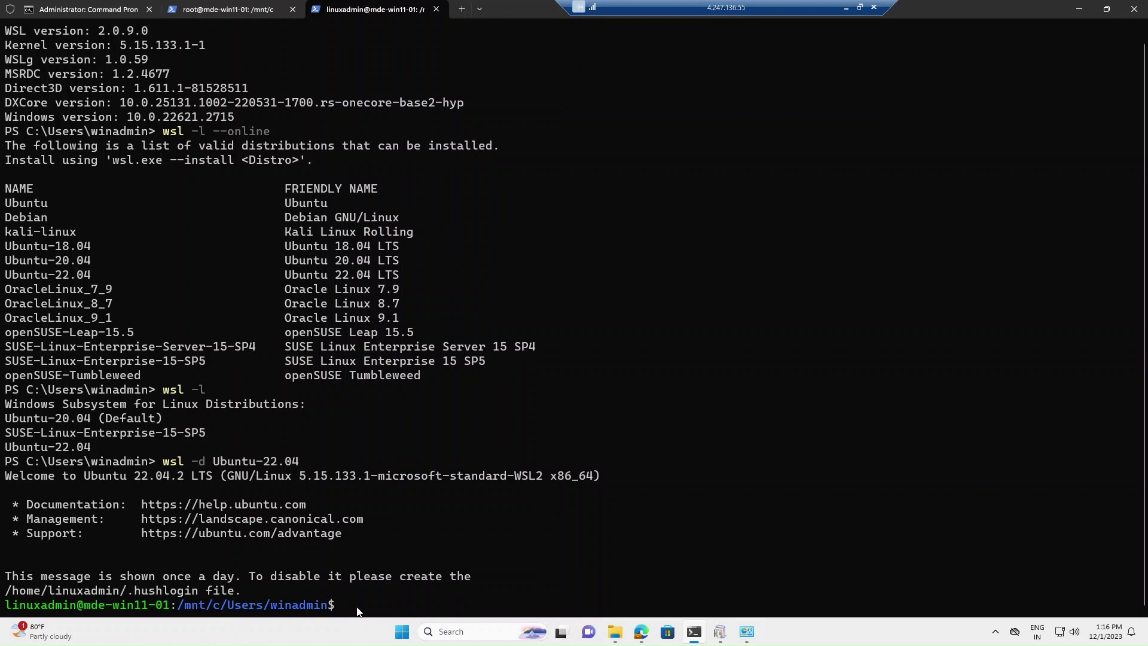
Show the release details of the Ubuntu-22.04 distribution with cat /etc/os-release and highlight the command that launched it.
type("cat /etc")
key("BackSpace")
key("BackSpace")
type("tc/os")
key("Tab")
key("Return")
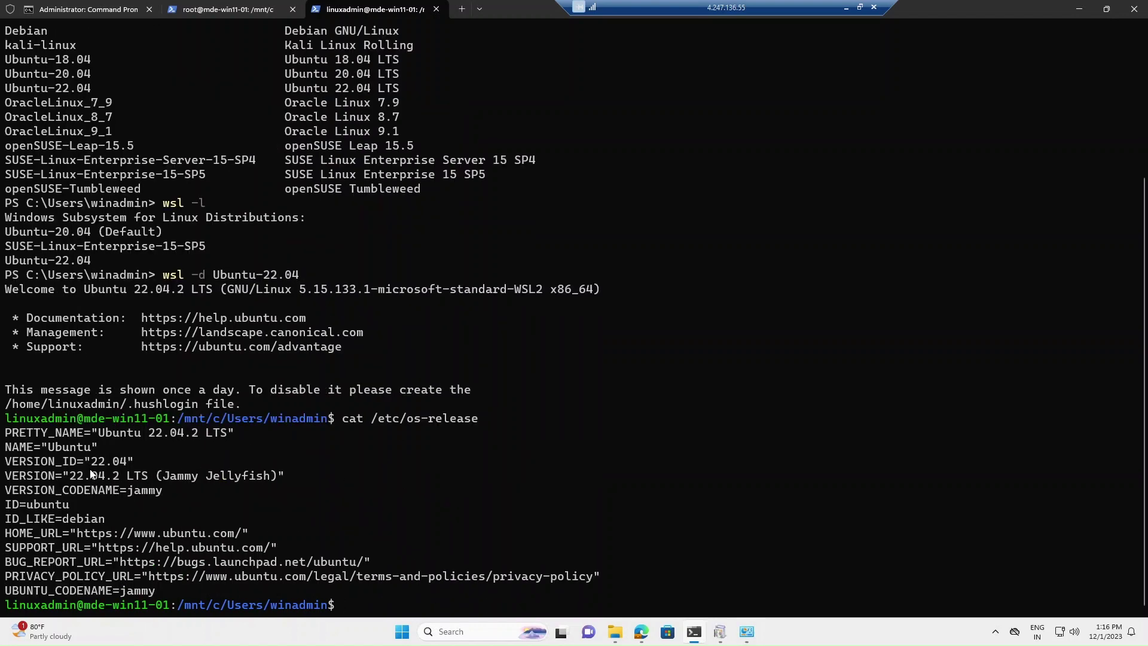
left_click_drag(64, 479, 125, 464)
left_click_drag(318, 274, 162, 275)
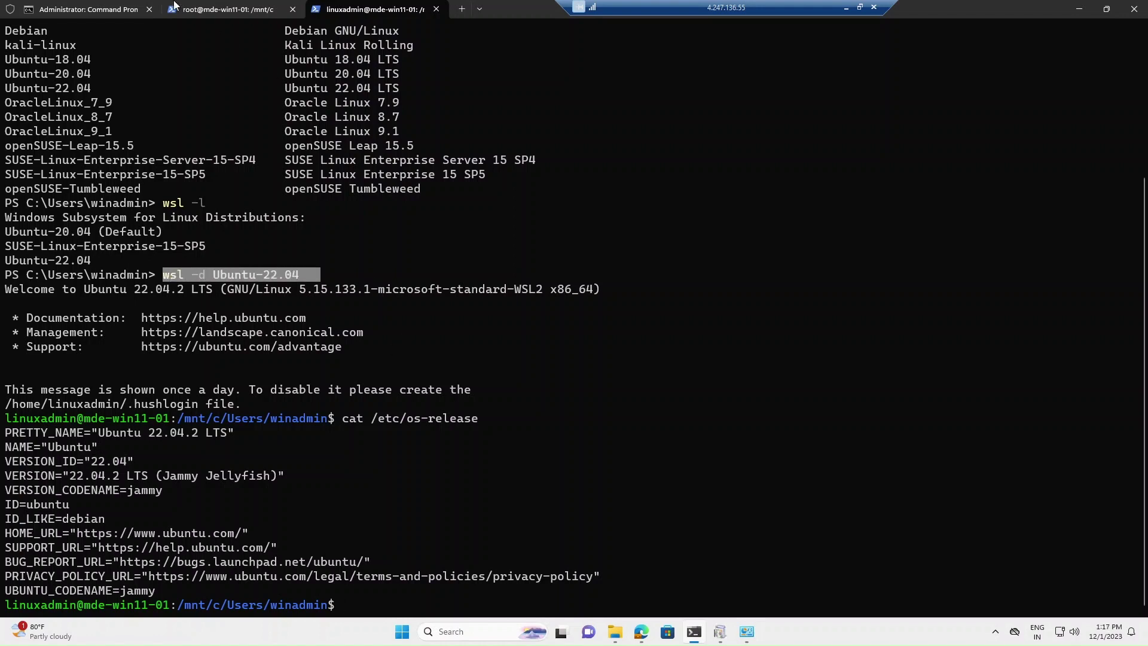
Show /etc/os-release in the root shell session and compare its Ubuntu version with the Ubuntu-22.04 session.
left_click(191, 9)
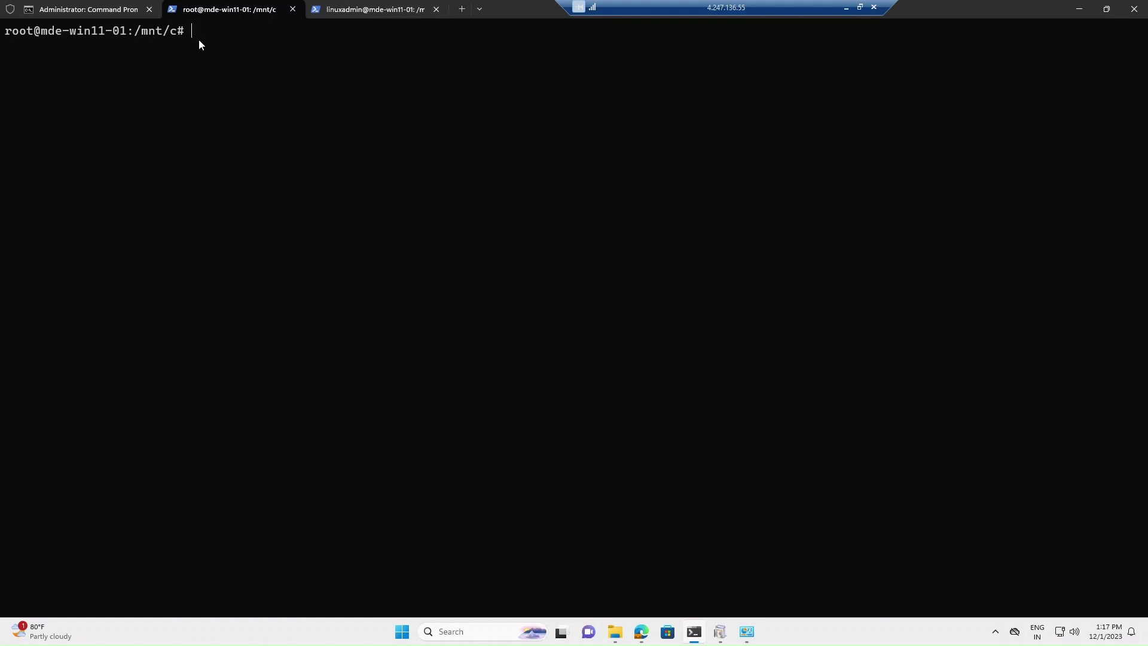
type("cat /etc/os")
key("Tab")
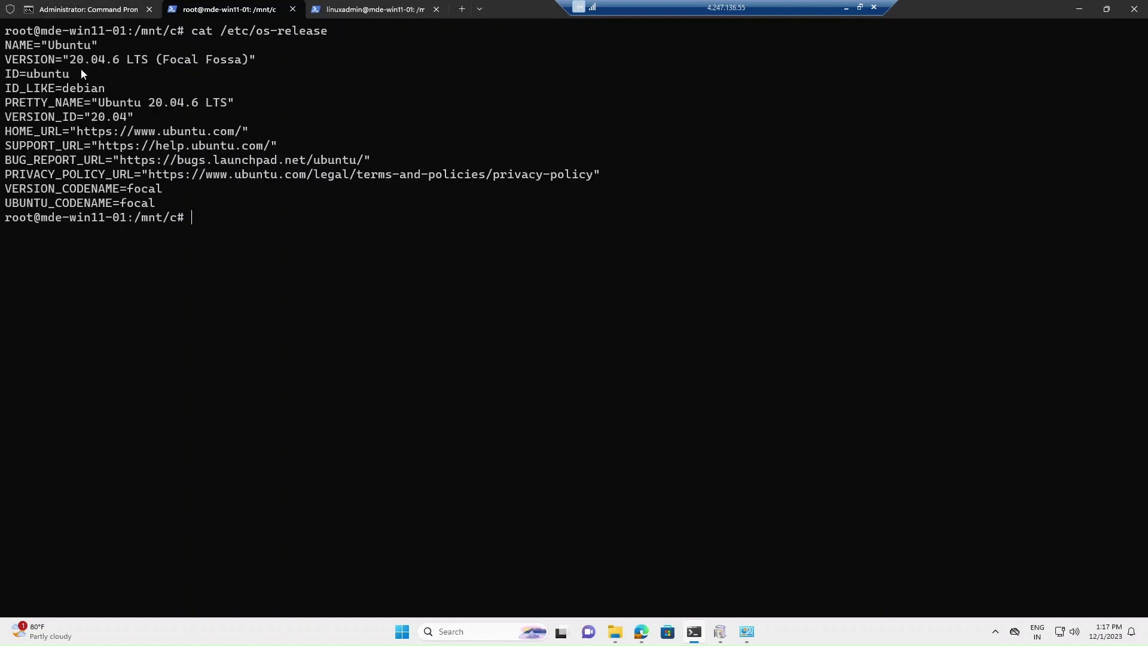
left_click_drag(69, 59, 110, 61)
left_click(383, 10)
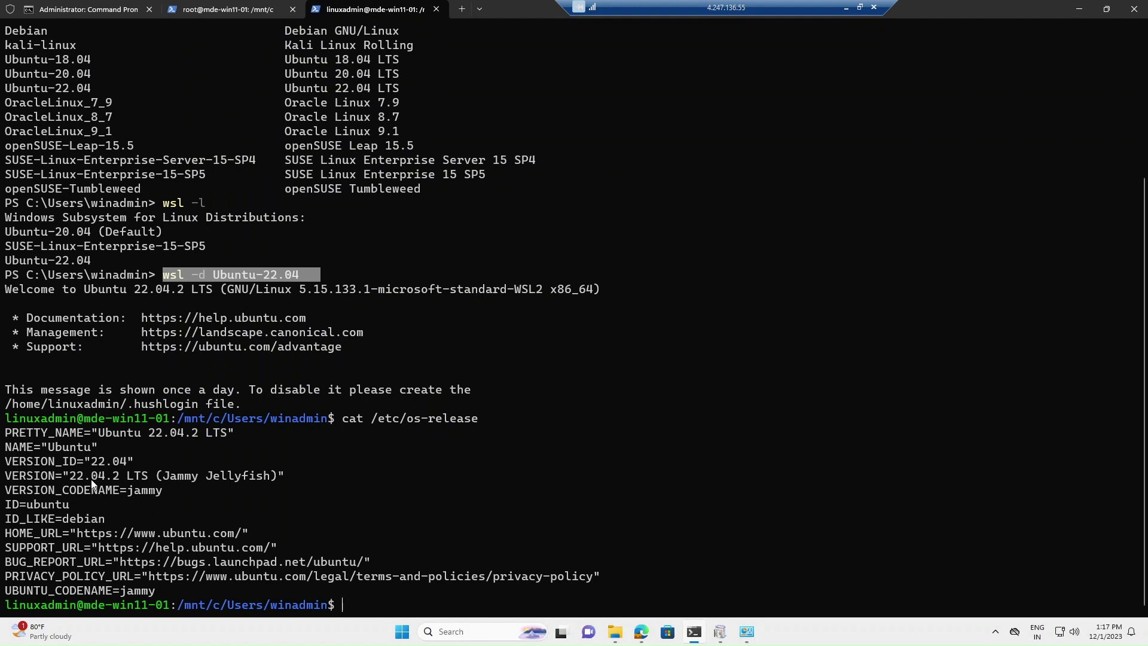
left_click(286, 8)
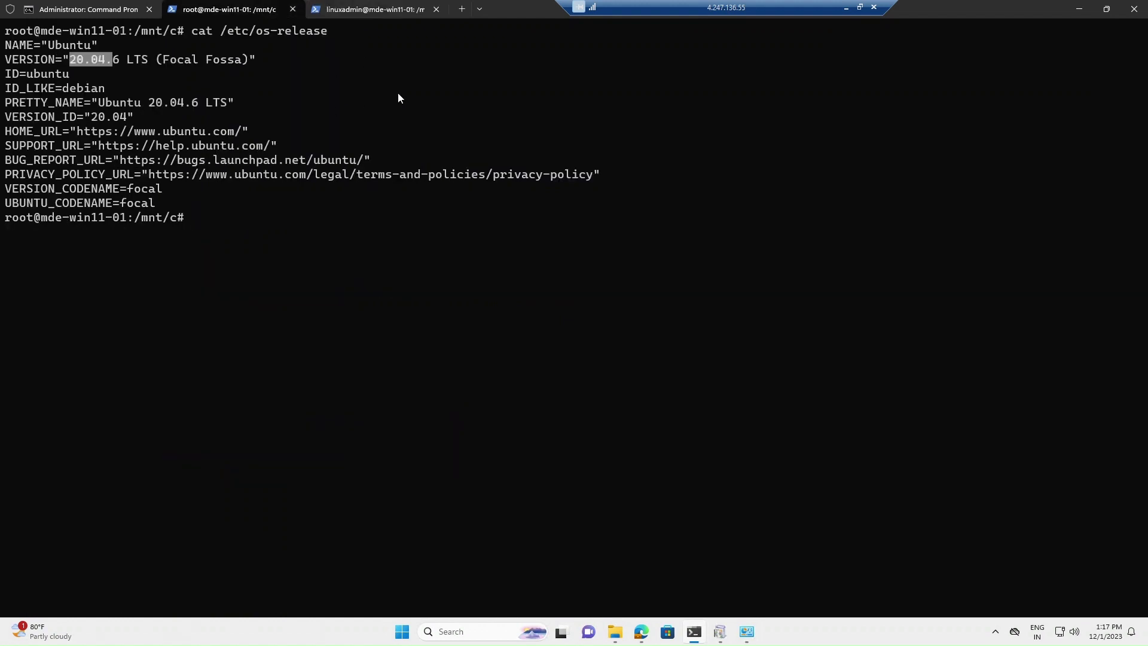
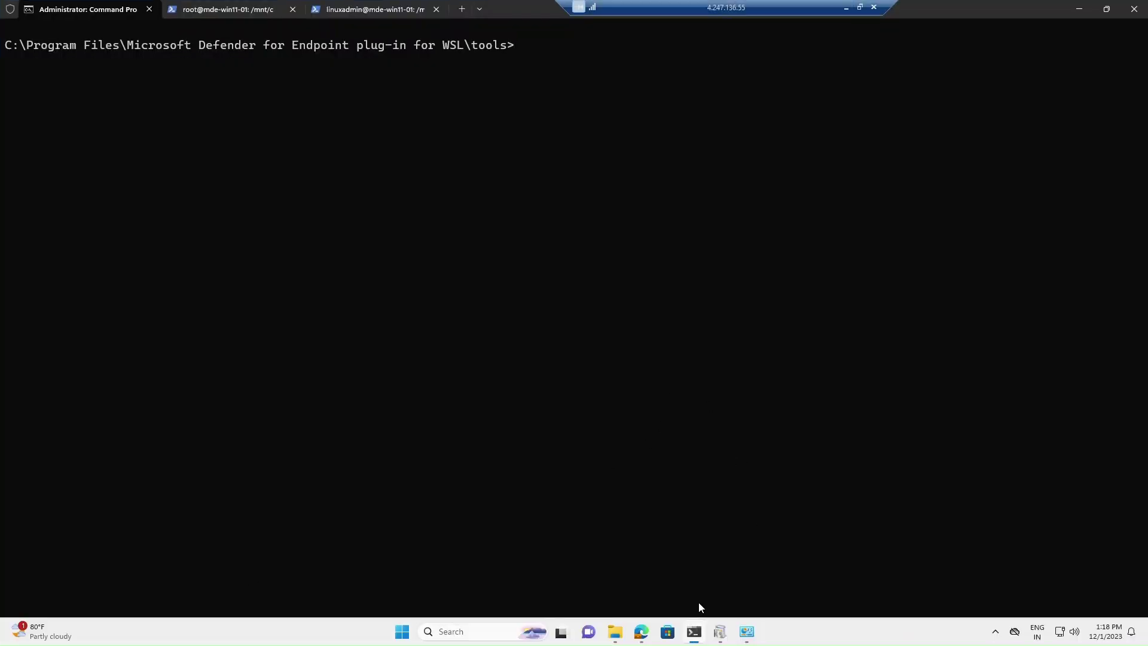
Switch to the Microsoft Defender portal and select Windows Subsystem for Linux 2 (plug-in) as the operating system in the Endpoints onboarding settings.
left_click(642, 635)
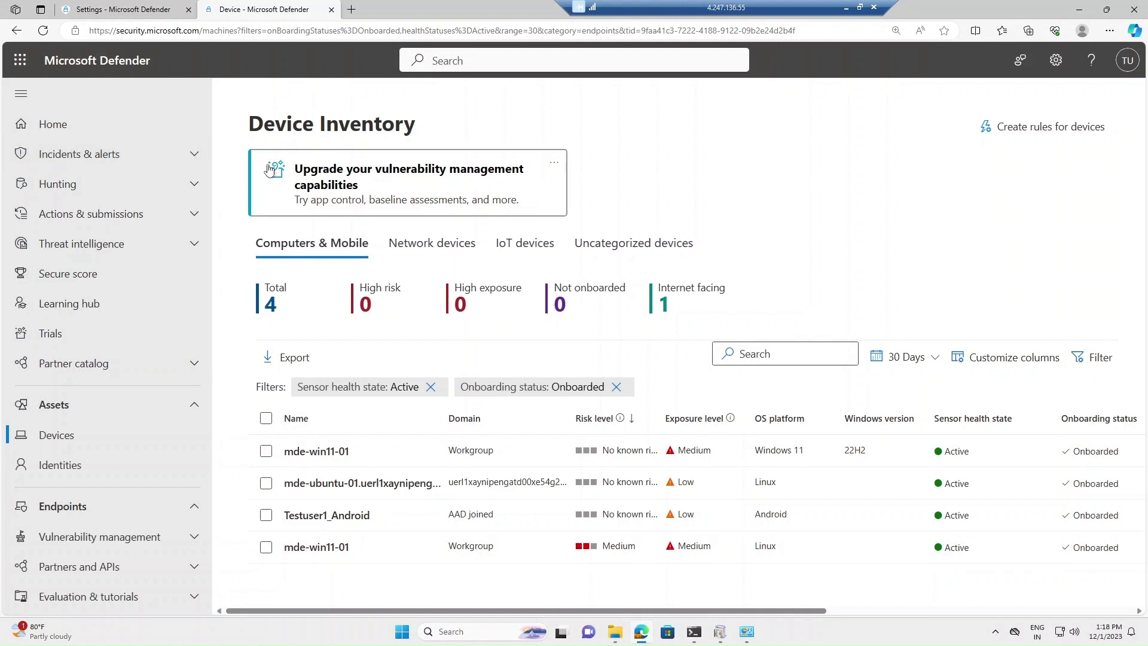
left_click(139, 13)
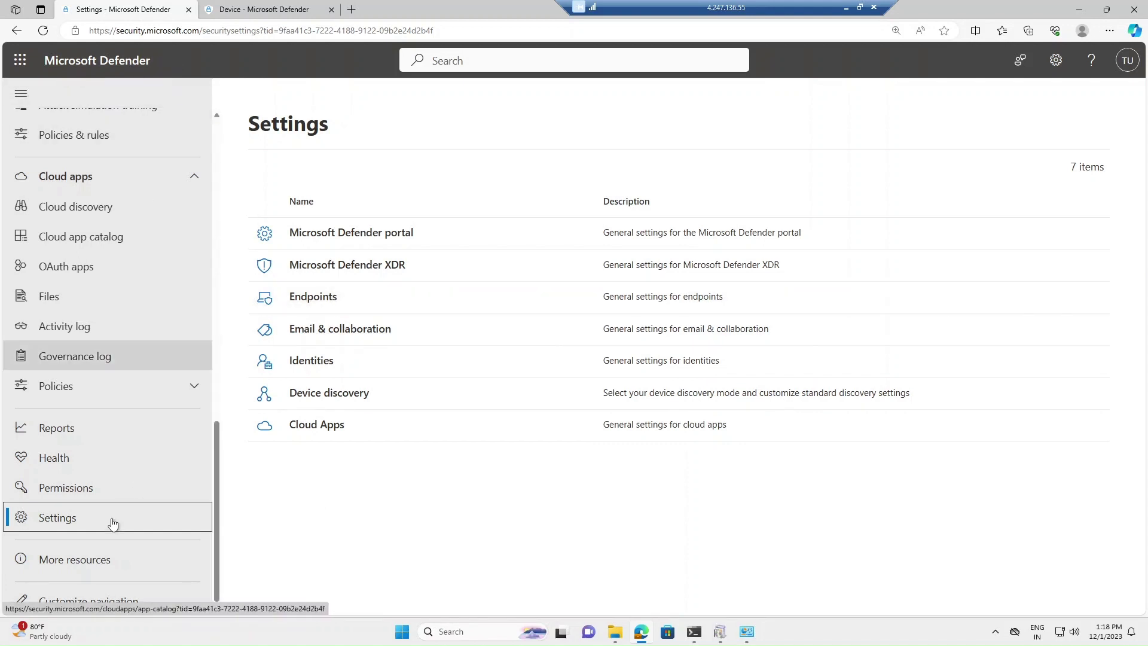
left_click(304, 305)
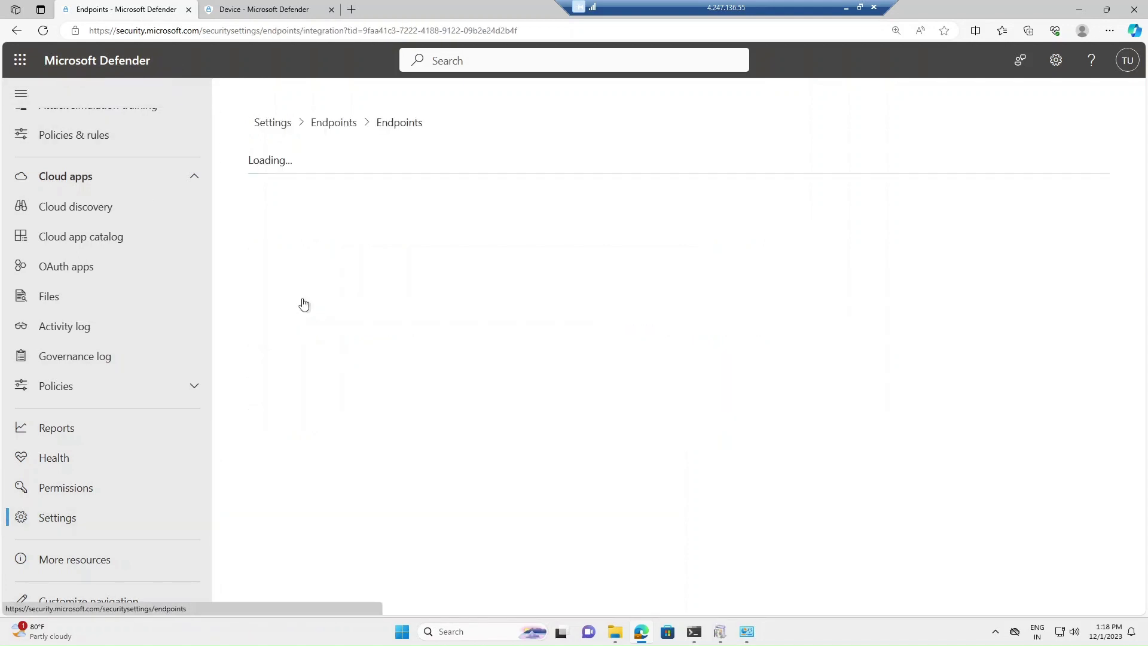
scroll(332, 388, "down", 10)
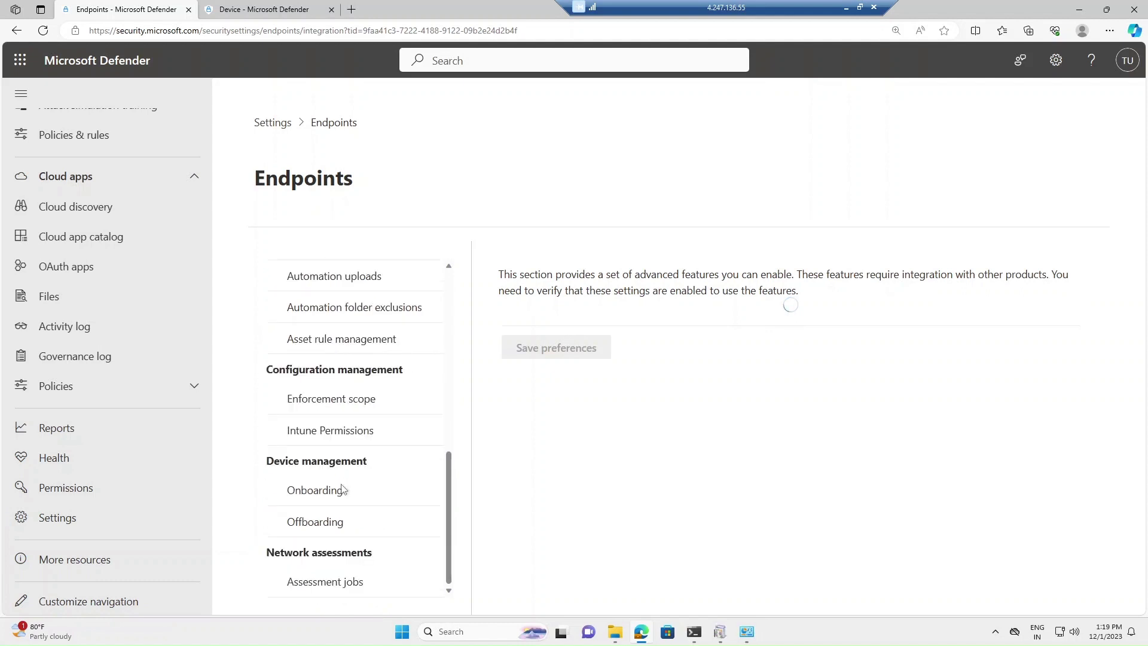
left_click(328, 488)
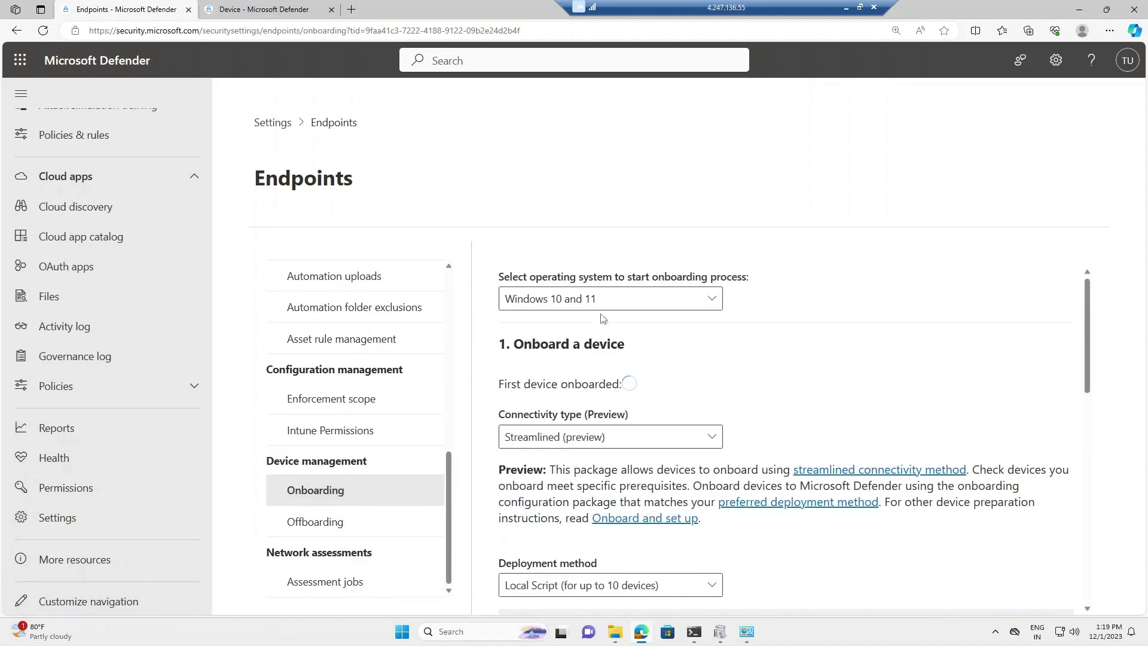
left_click(615, 302)
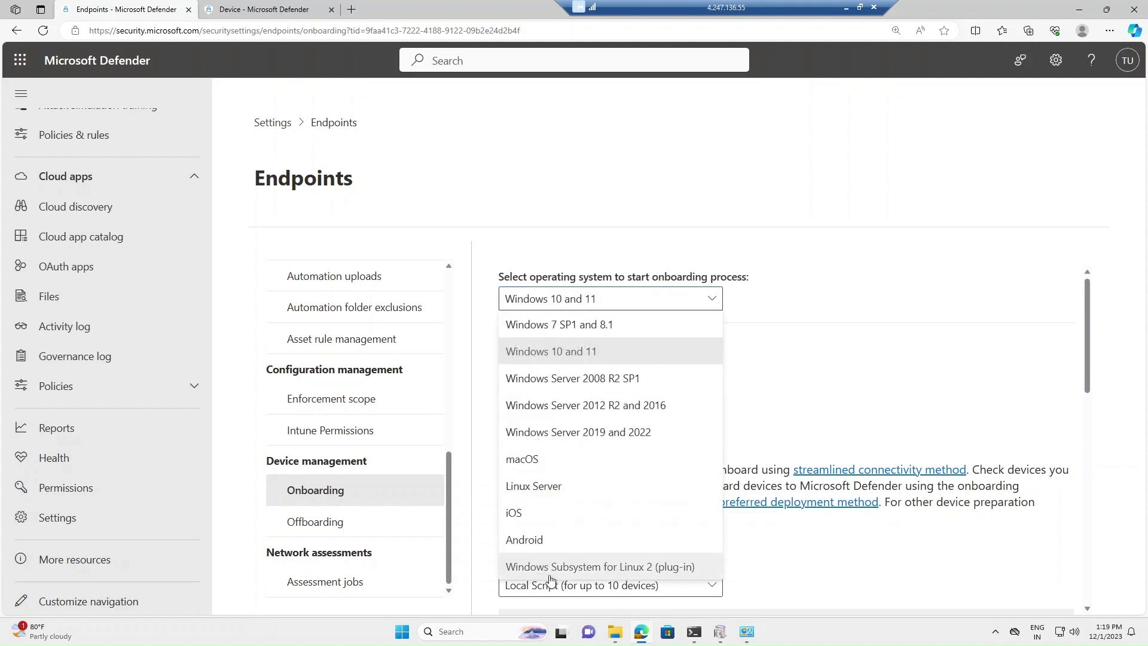
left_click(666, 574)
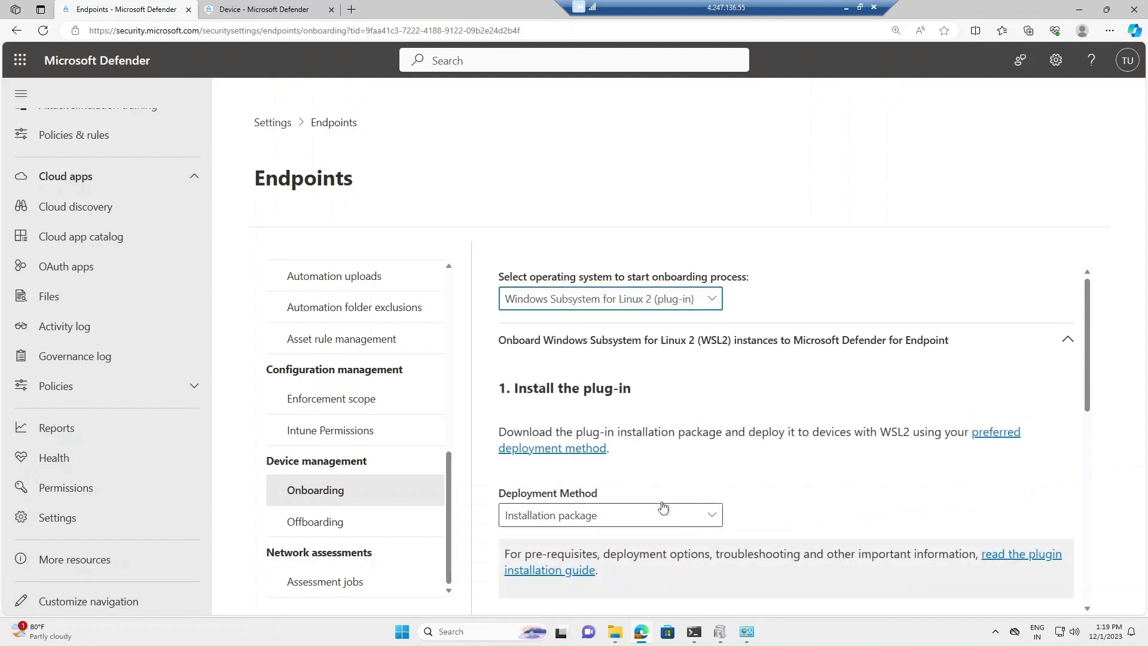
Download the WSL 2 plug-in installation package from the onboarding page.
scroll(622, 513, "down", 2)
scroll(620, 512, "down", 1)
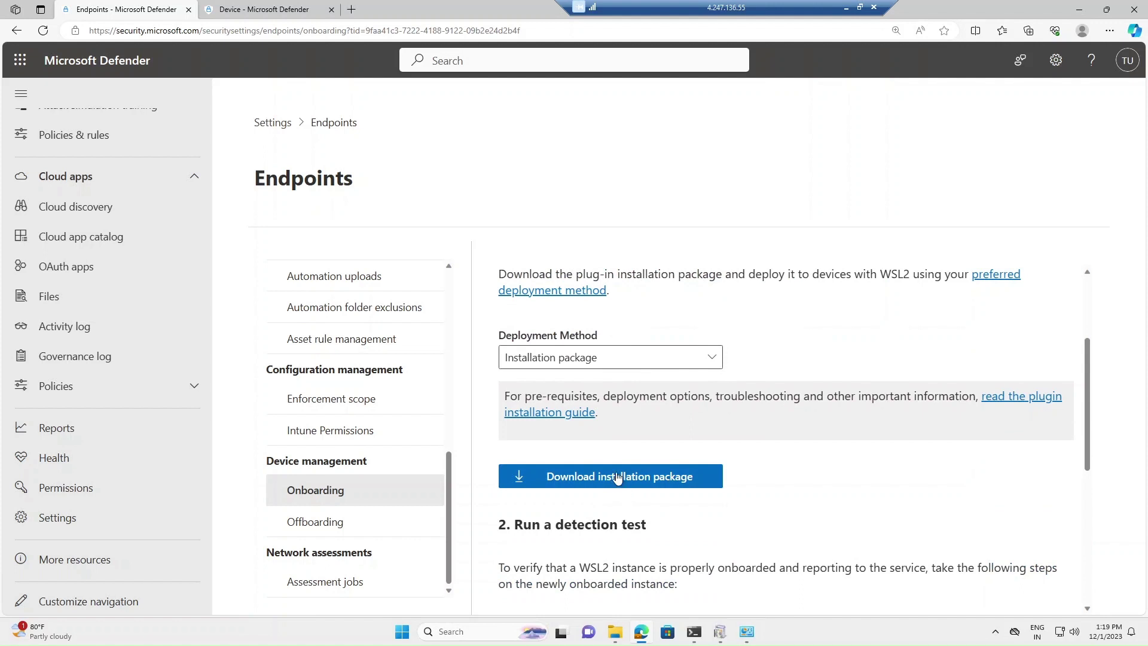
left_click(617, 477)
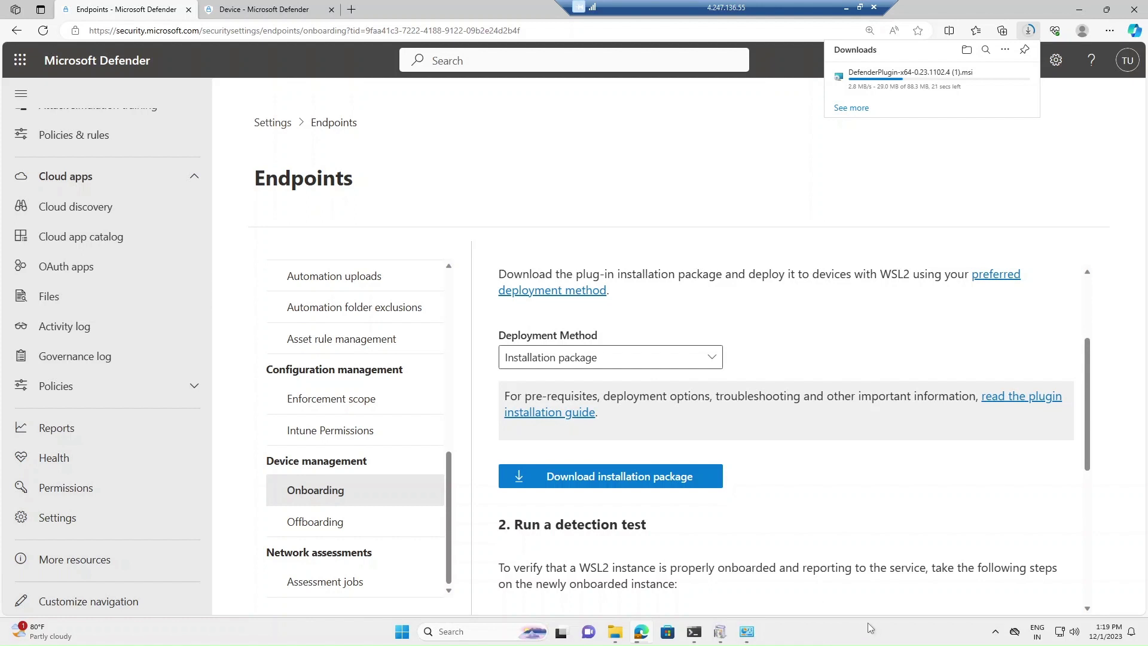
Check Programs and Features for the Microsoft Defender for Endpoint plug-in for WSL.
left_click(746, 637)
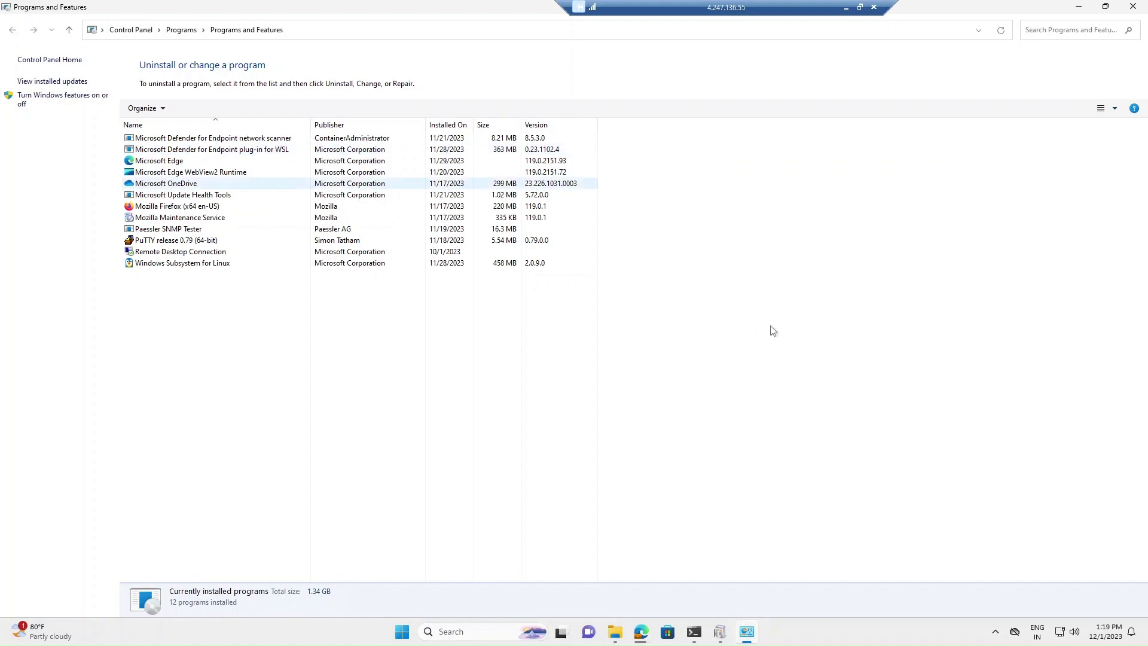
left_click(1071, 9)
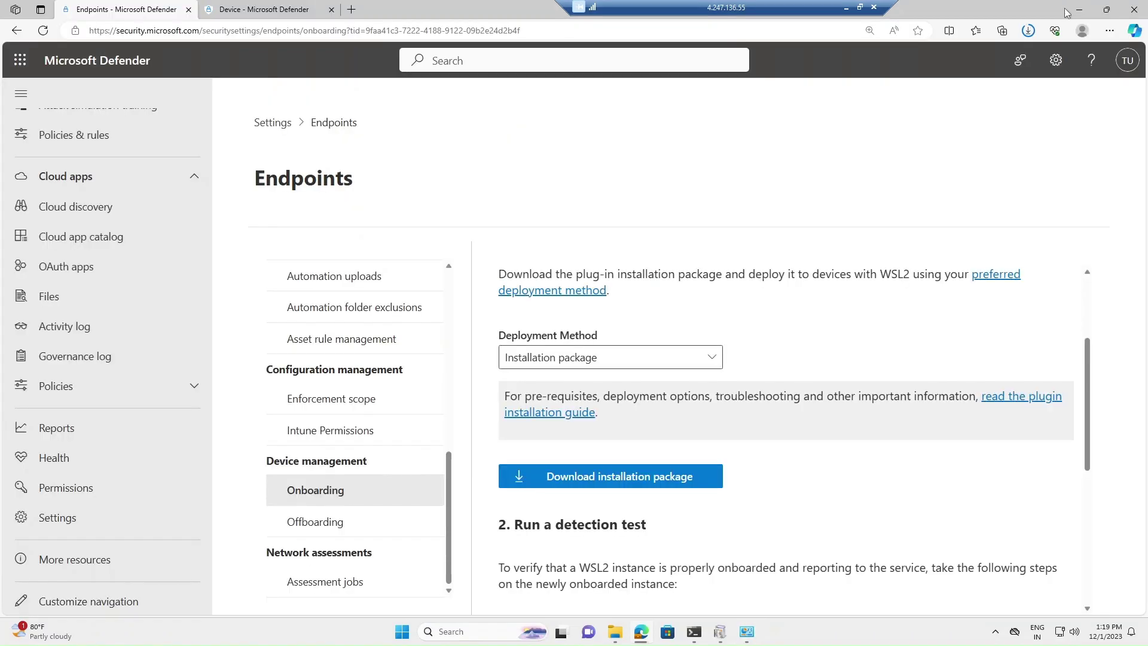
Return to the Command Prompt and run healthcheck.exe from the Defender for Endpoint plug-in's tools folder.
left_click(1078, 8)
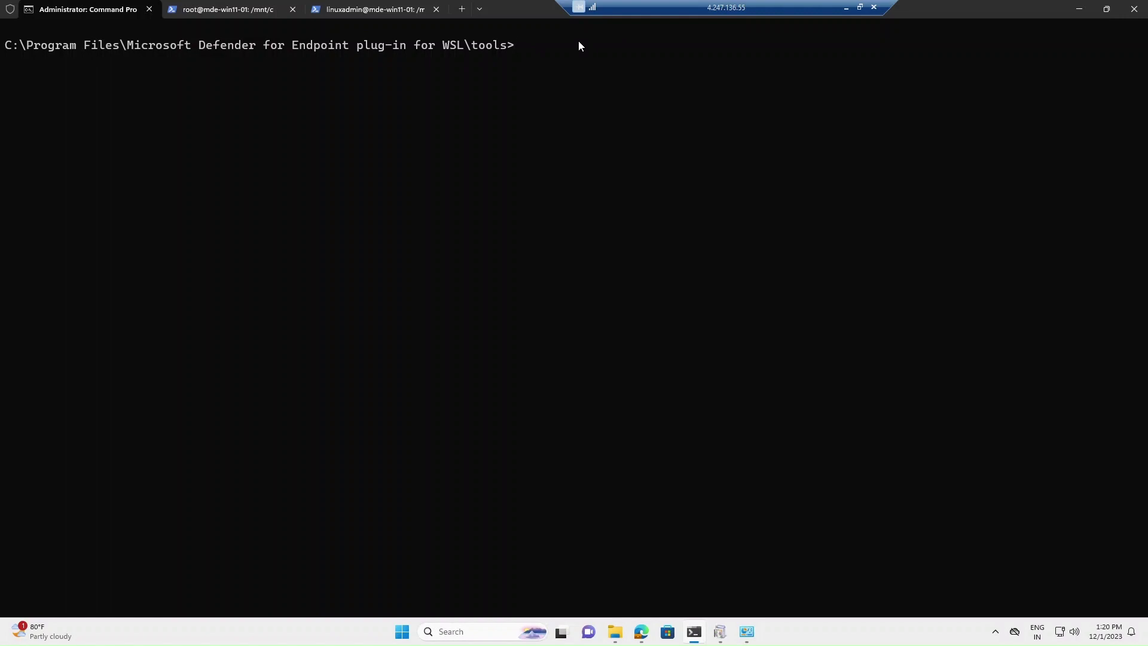
type("heal")
key("Tab")
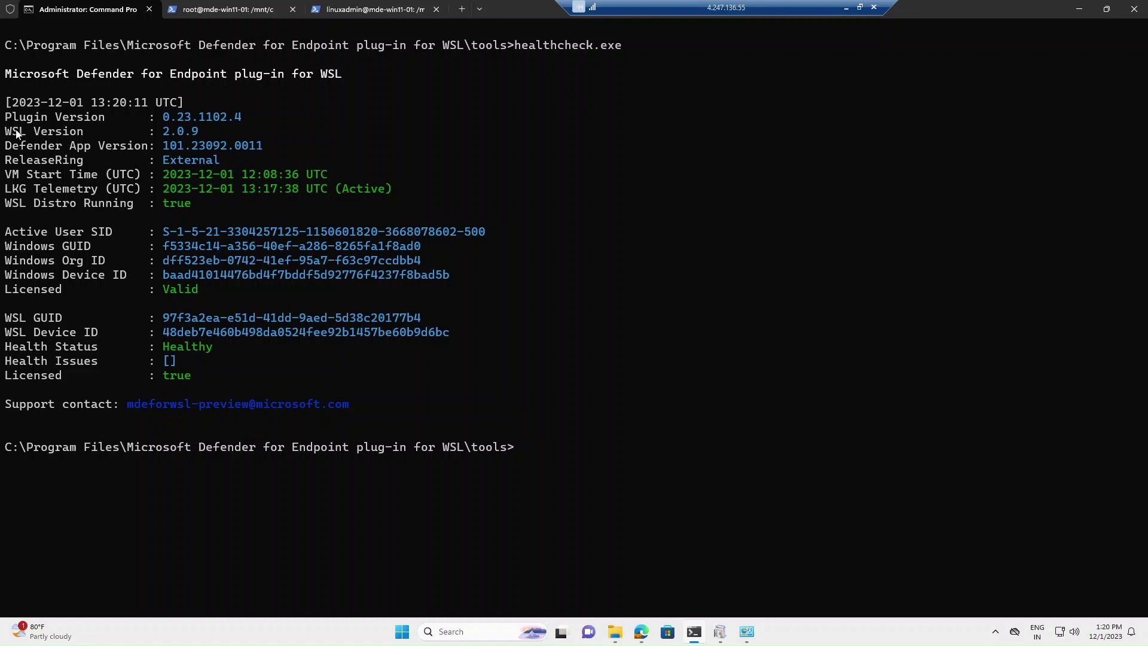
Examine the WSL version, WSL distro running state and health status in the healthcheck.exe output.
left_click_drag(9, 134, 206, 133)
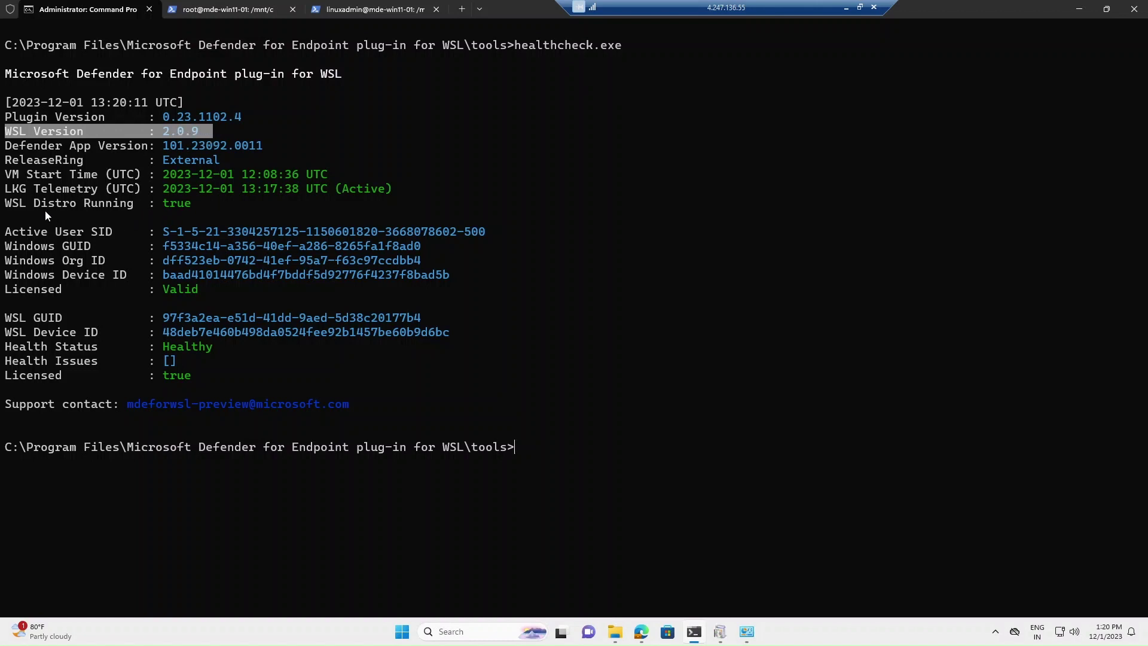
left_click_drag(11, 207, 200, 208)
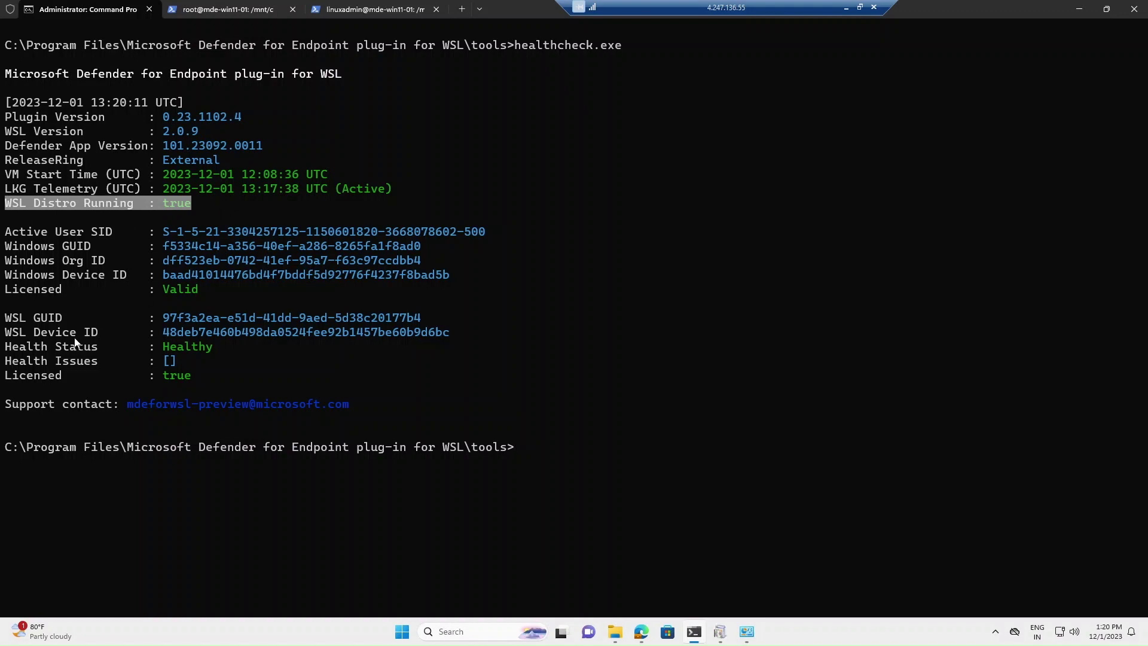
left_click_drag(5, 348, 197, 352)
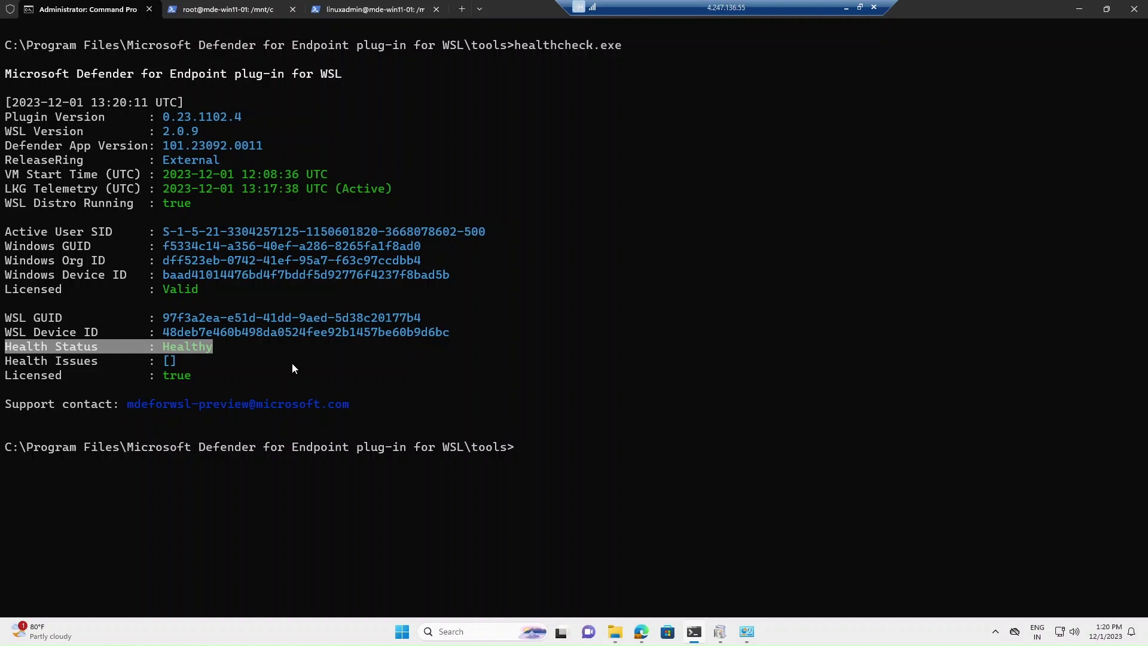
left_click(171, 405)
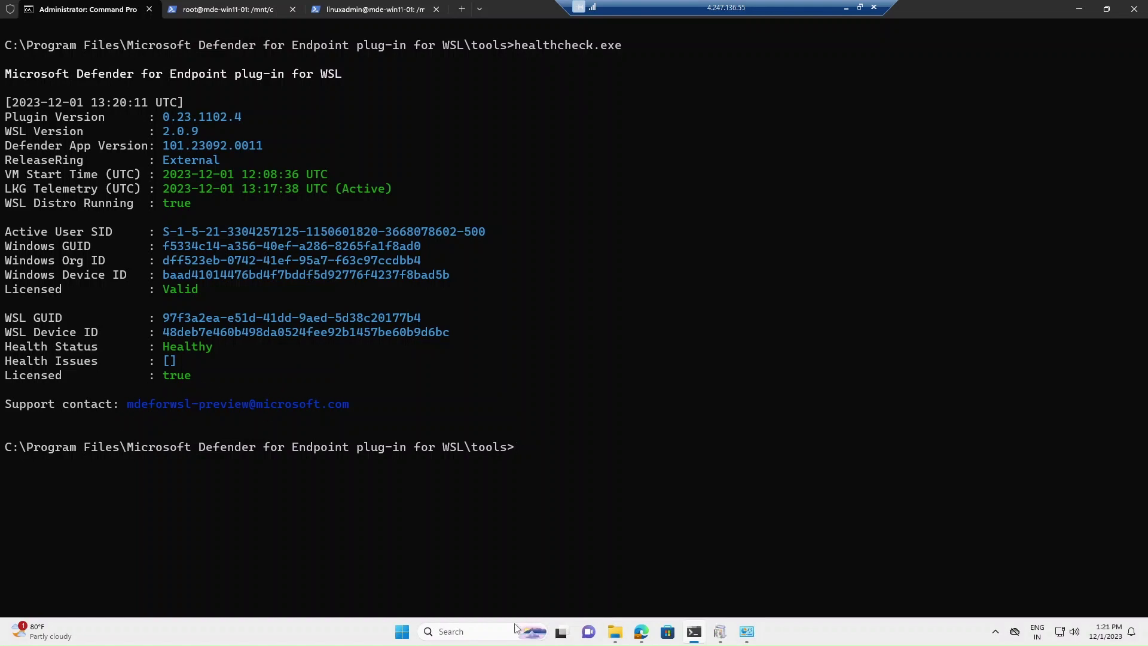
Open Registry Editor and inspect the ConnectivityTest value in the Lxss\Plugins\DefenderPlug-in key.
left_click(464, 637)
type("re")
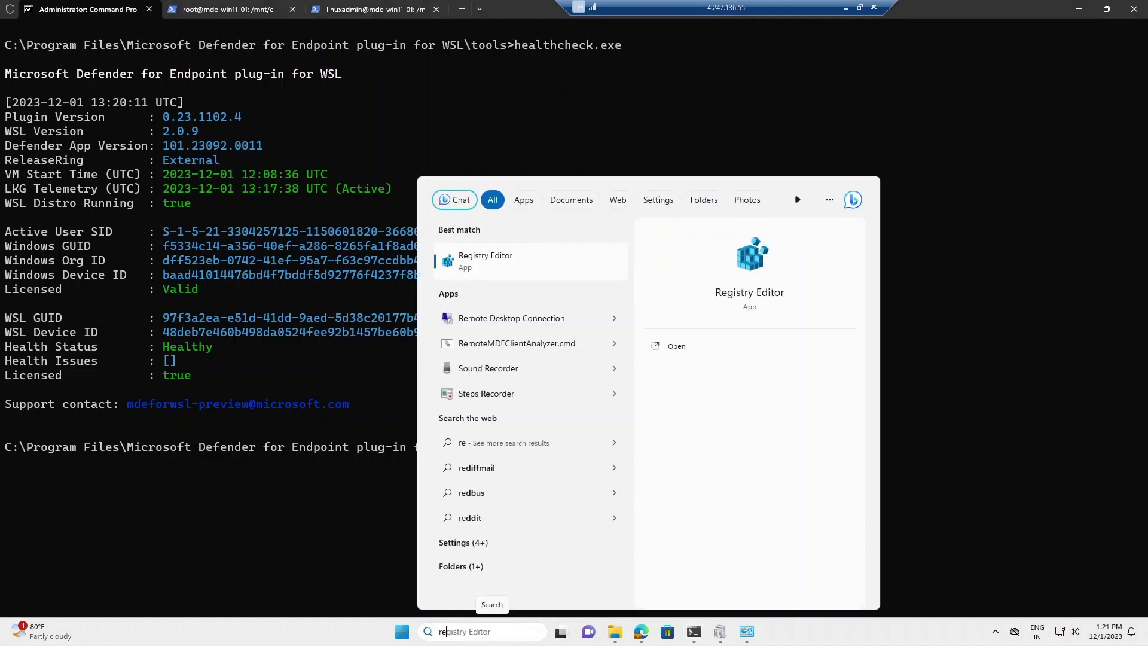
left_click(522, 267)
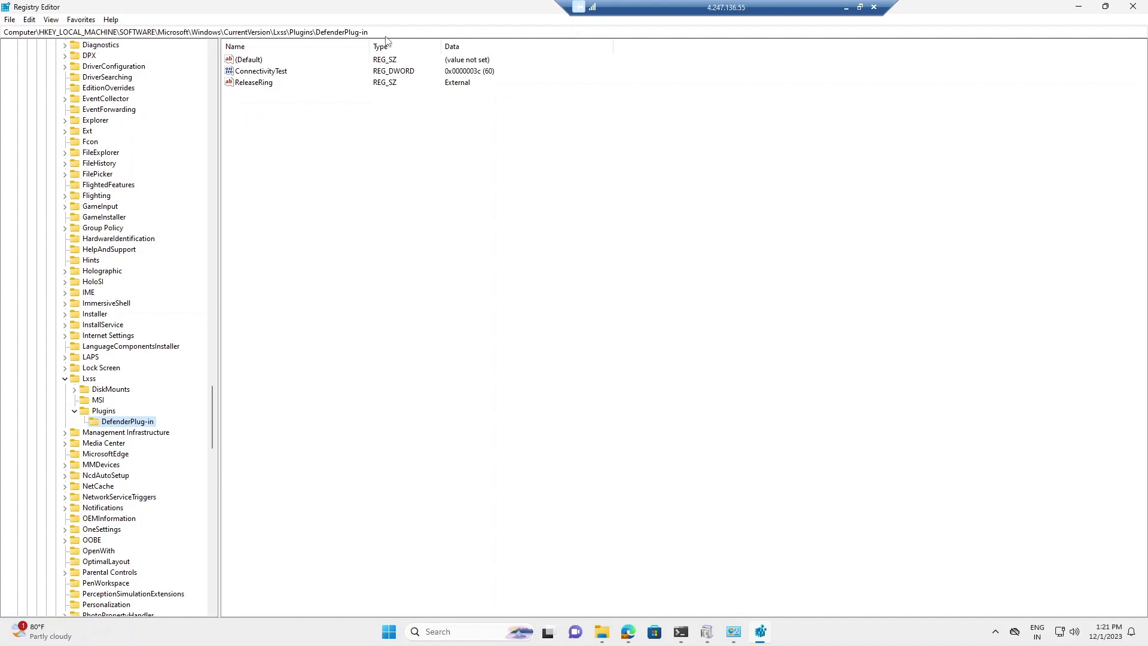
left_click(269, 73)
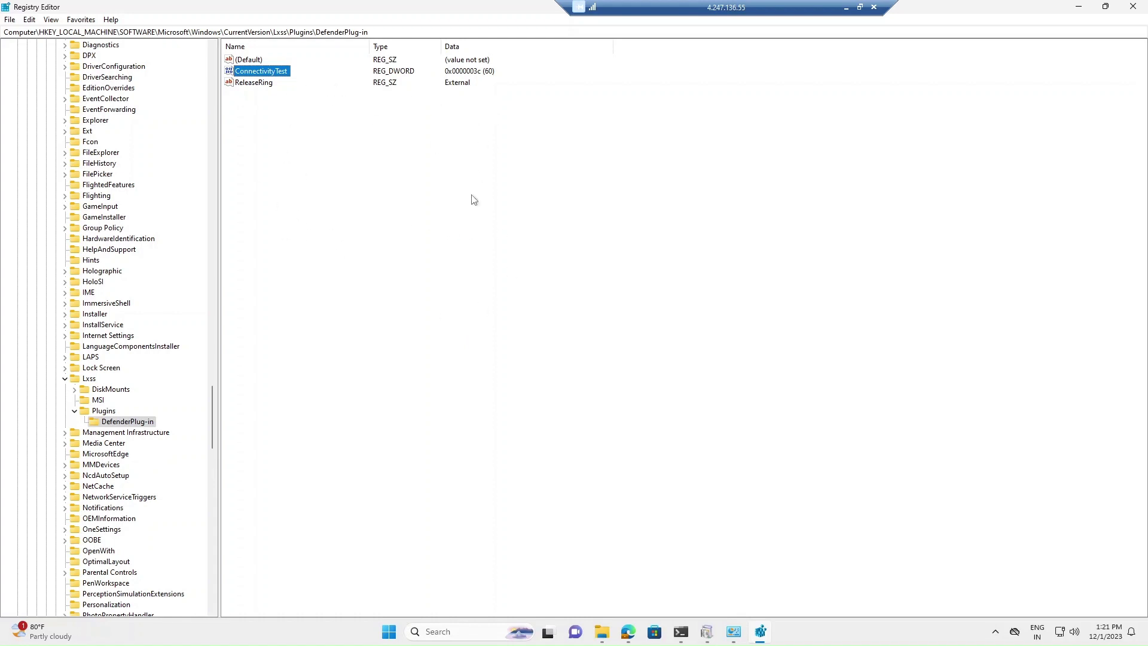
Rerun healthcheck.exe in the Command Prompt and review the DefenderPlug-in registry values in Registry Editor again.
left_click(1079, 7)
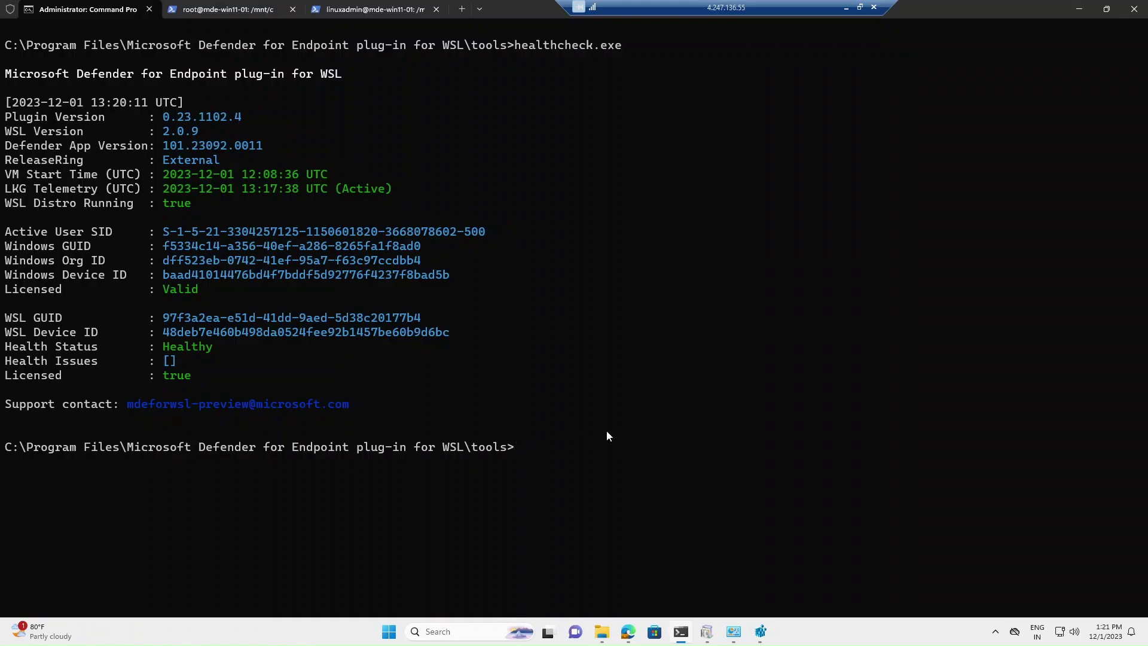
type("healthcheck.exe")
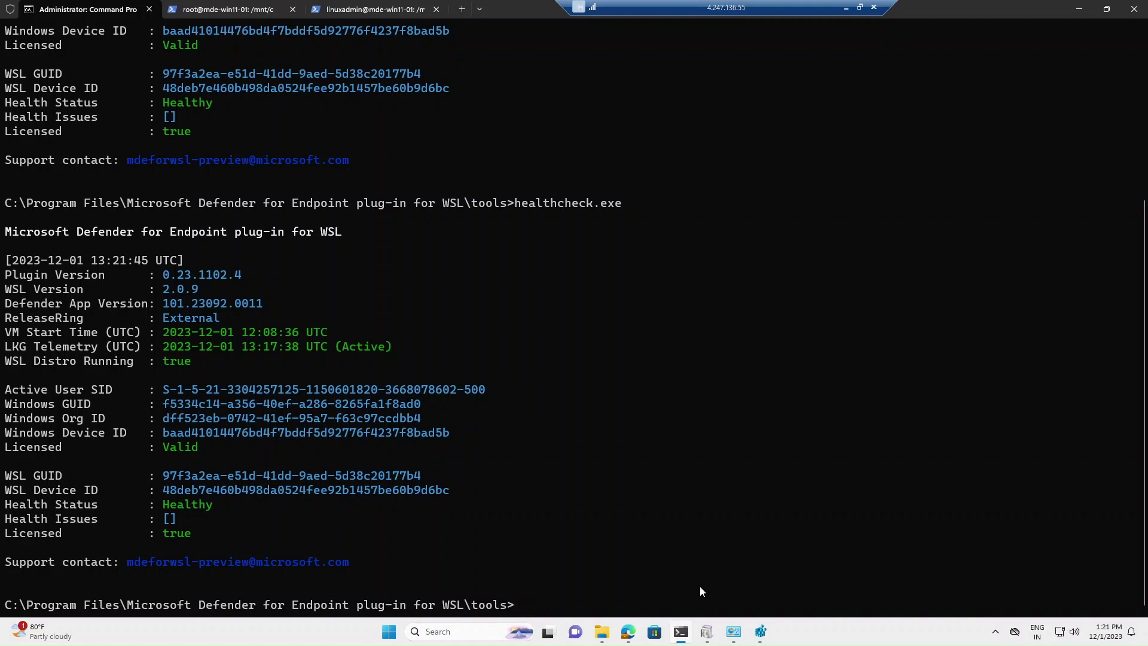
left_click(761, 632)
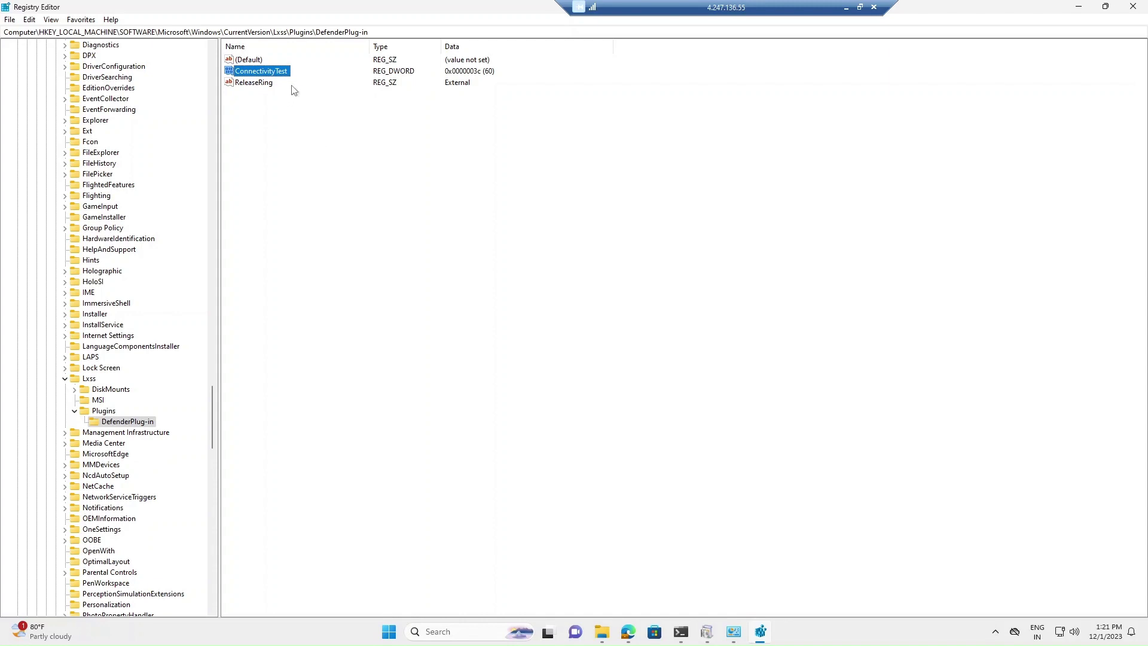
left_click(1078, 8)
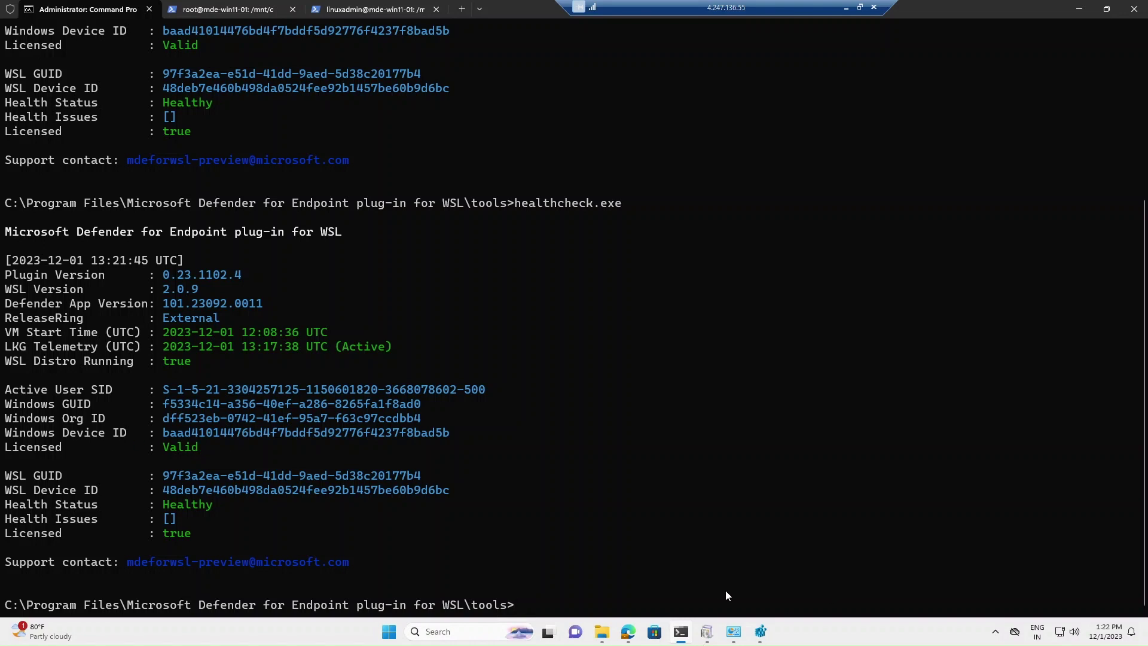
Switch to the Device Inventory in the Microsoft Defender portal and sort the devices by name.
left_click(629, 631)
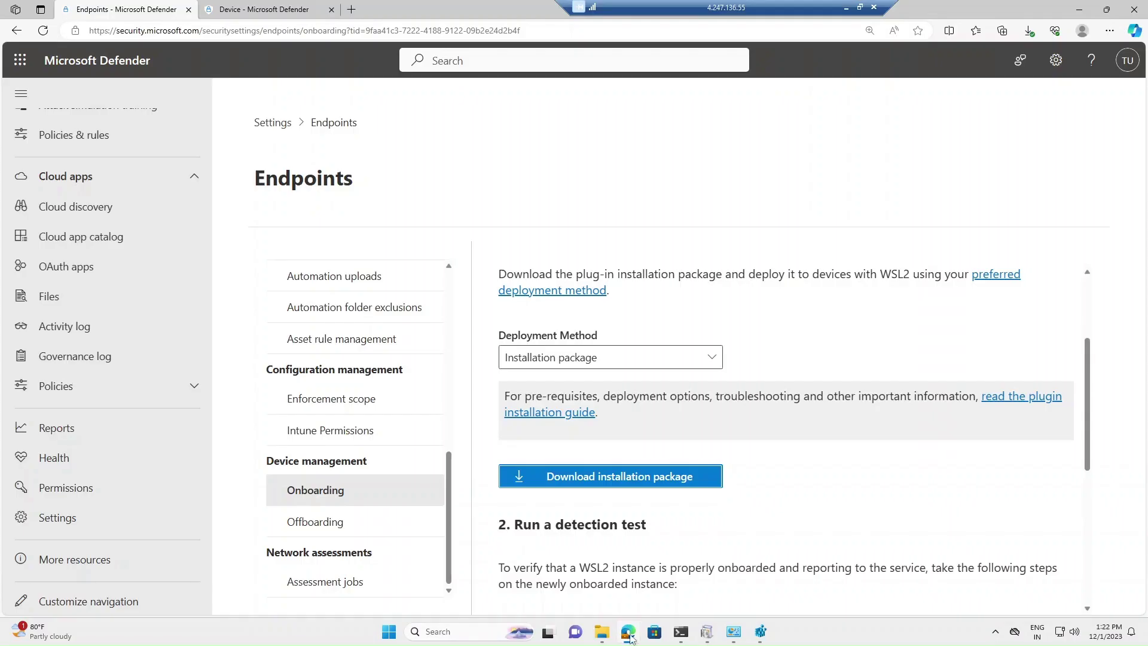
left_click(253, 10)
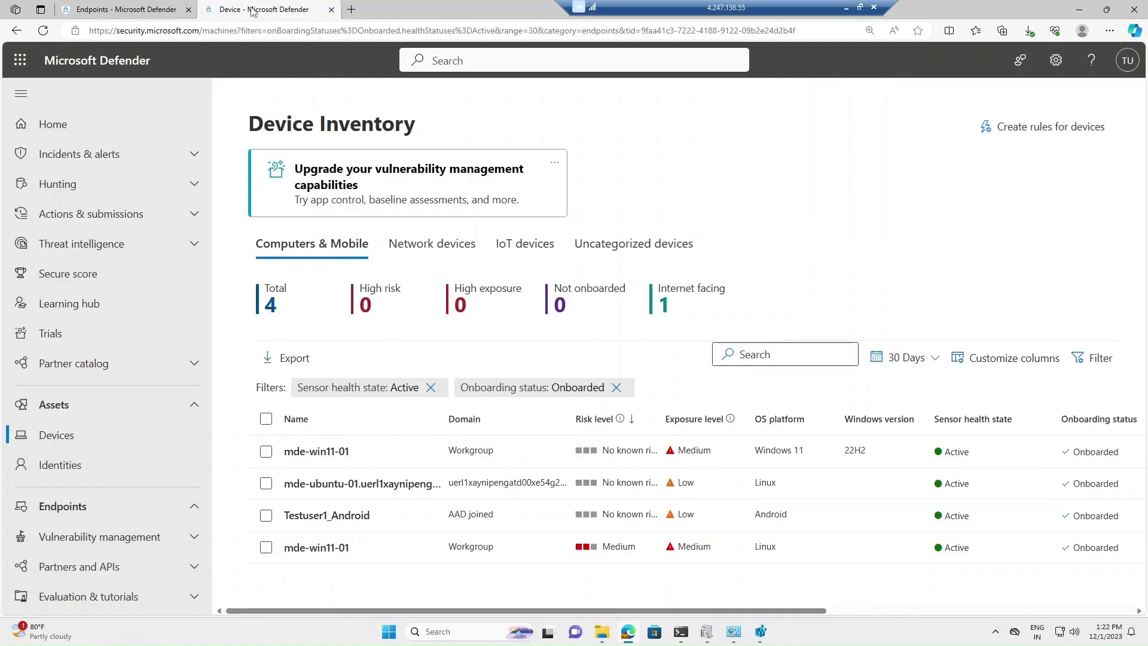
left_click(331, 423)
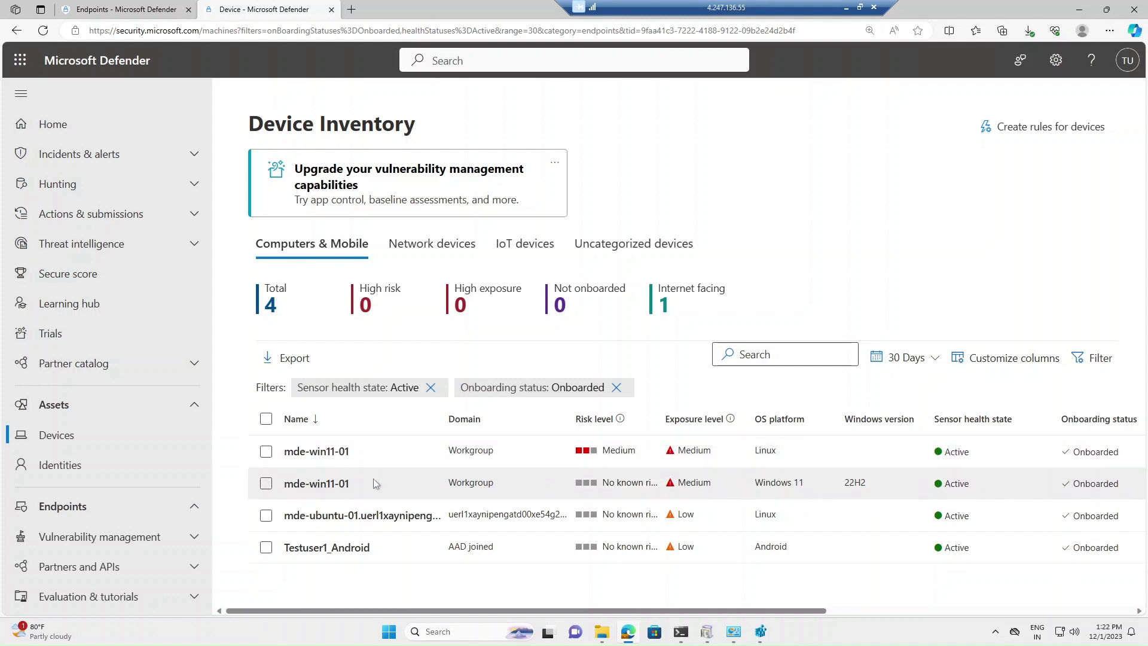
Filter the Device Inventory by the WSL2 tag.
left_click(1098, 361)
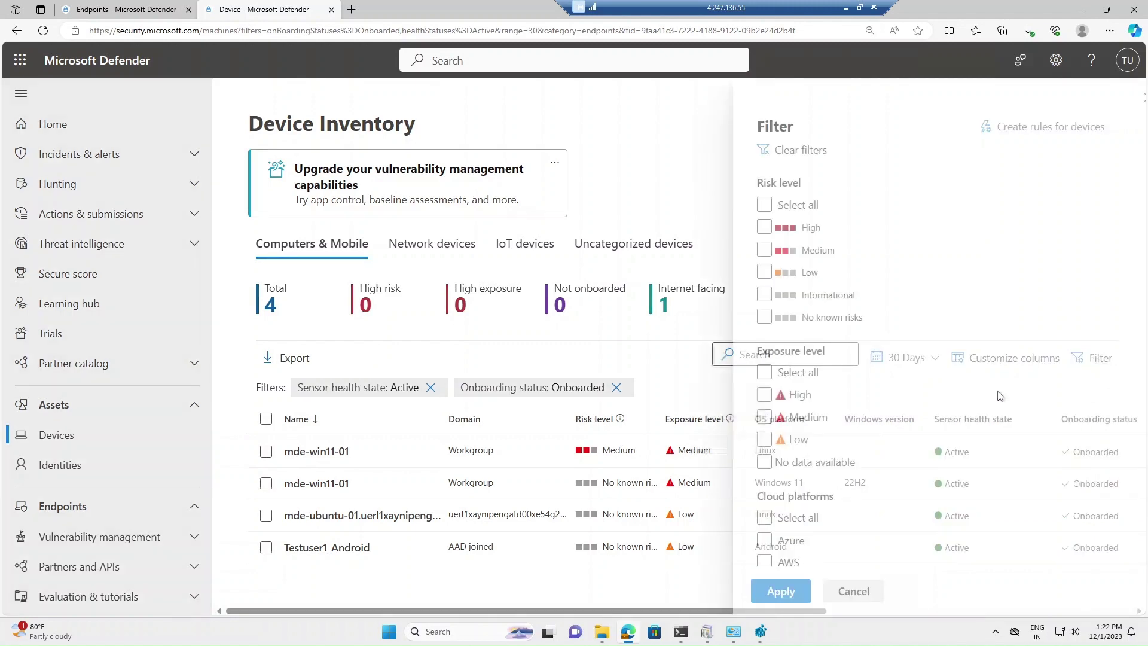
scroll(792, 483, "down", 4)
scroll(791, 483, "down", 8)
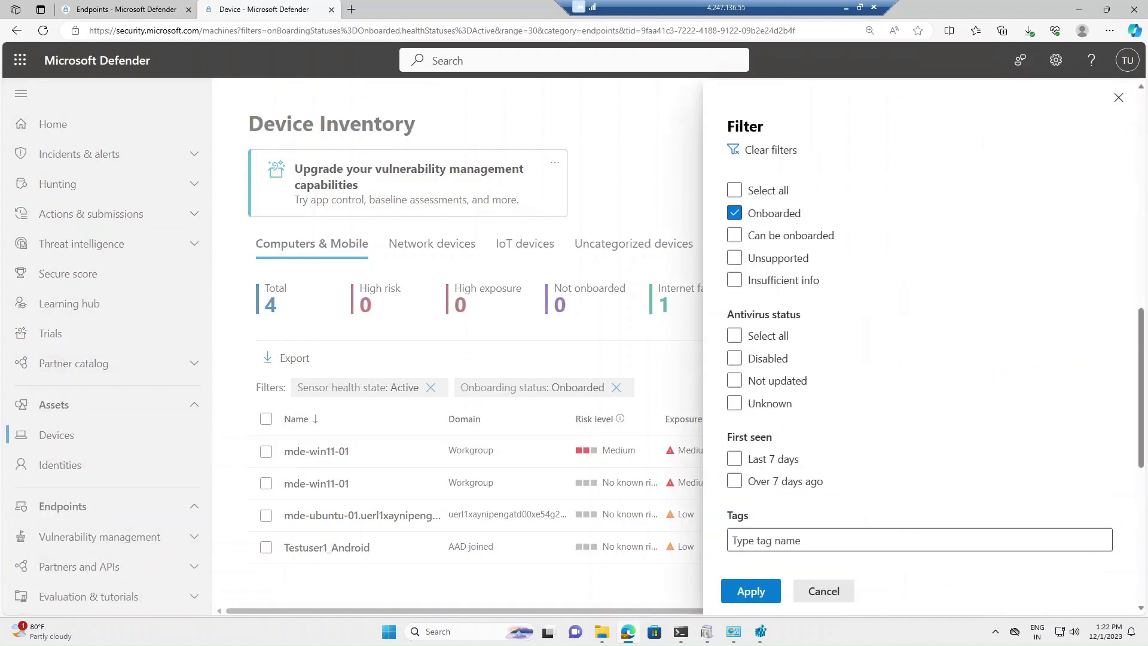
left_click(794, 538)
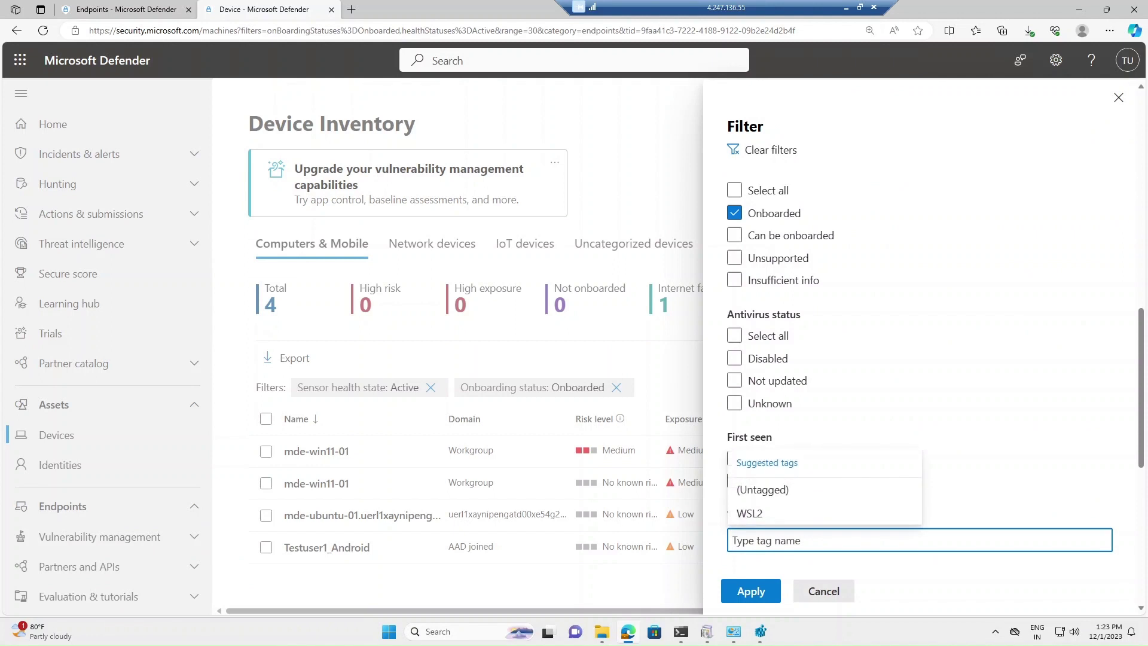
left_click(770, 517)
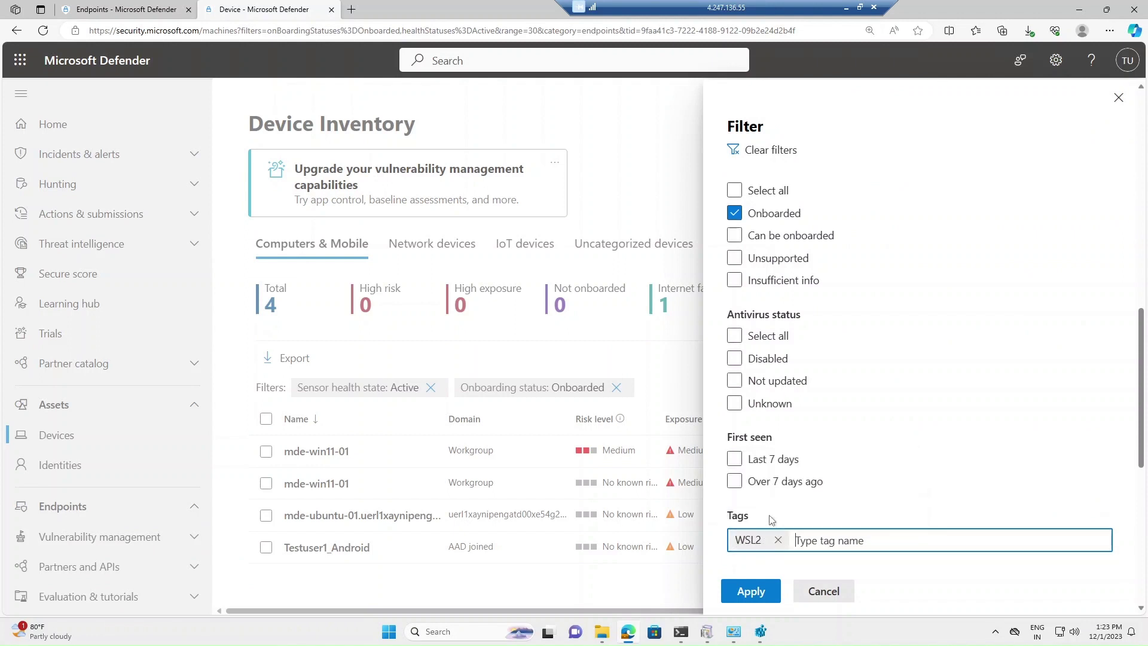
left_click(754, 592)
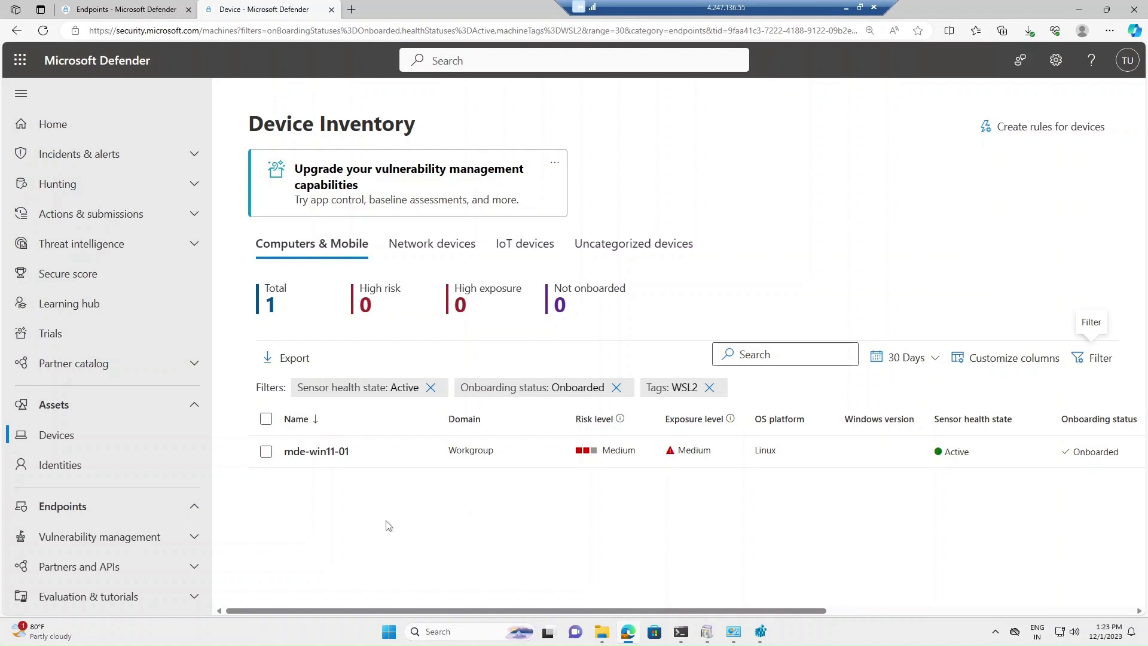
Open the mde-win11-01 device page and review its overview, incidents and alerts, and timeline.
left_click(324, 453)
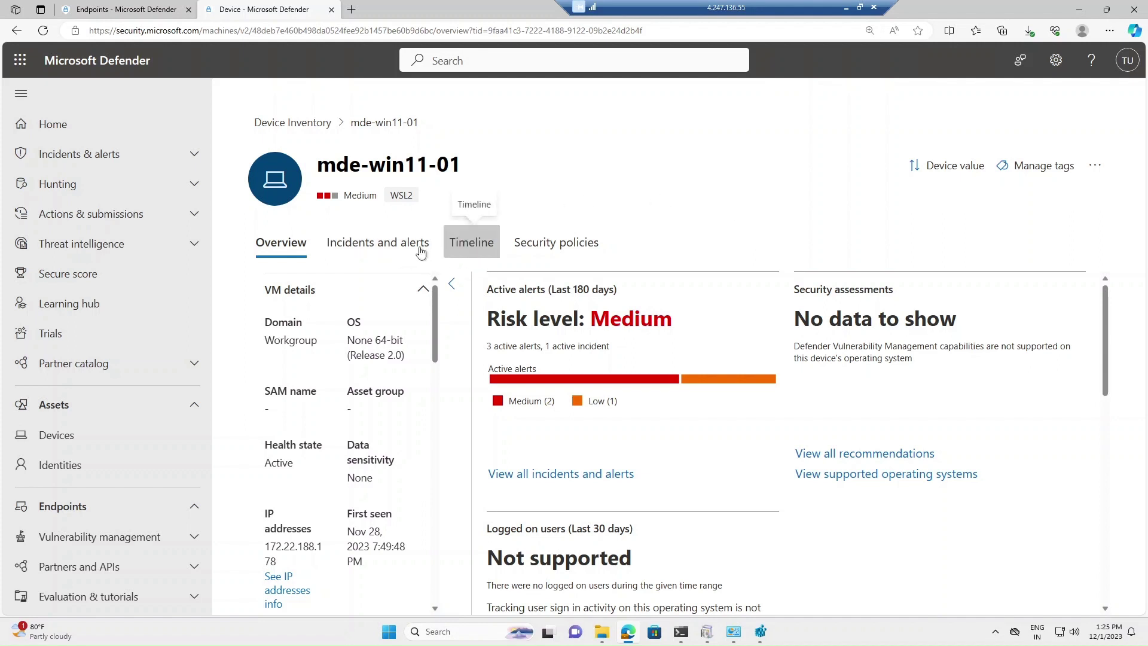
left_click(400, 252)
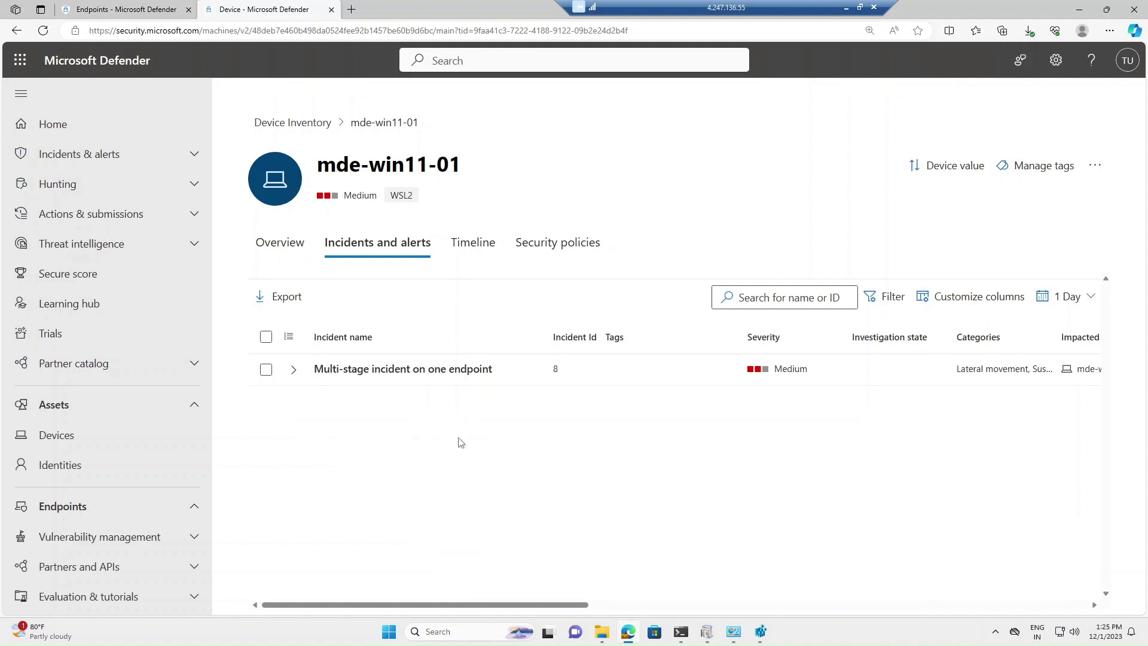
left_click(470, 244)
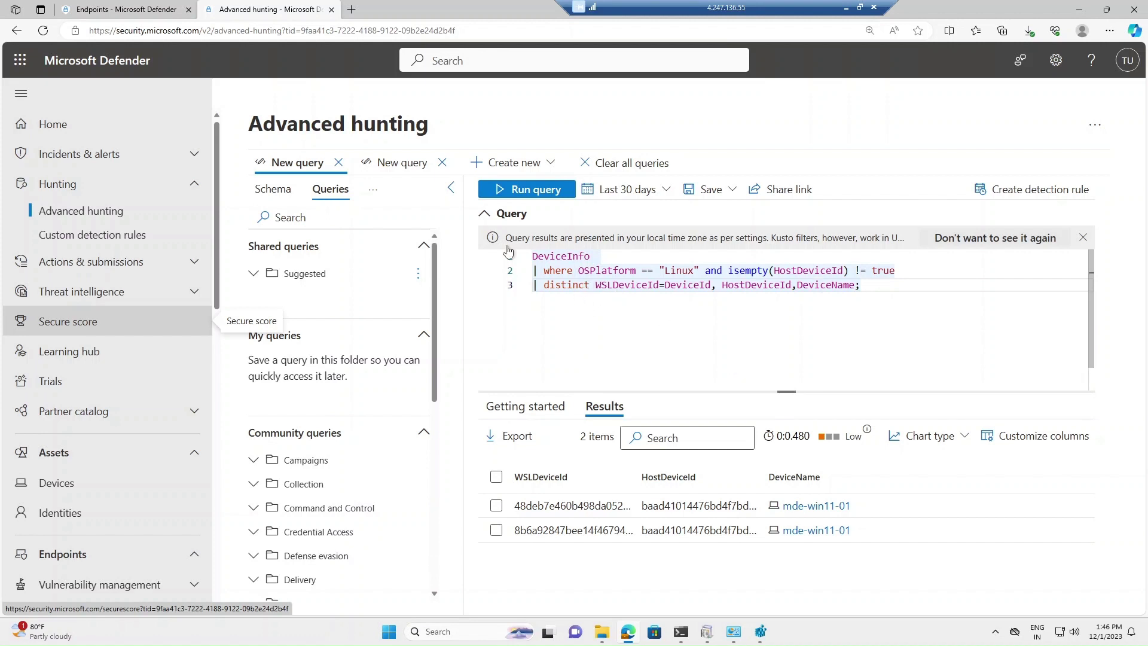
Show the advanced hunting query that finds curl and wget process events on WSL endpoints.
left_click(395, 165)
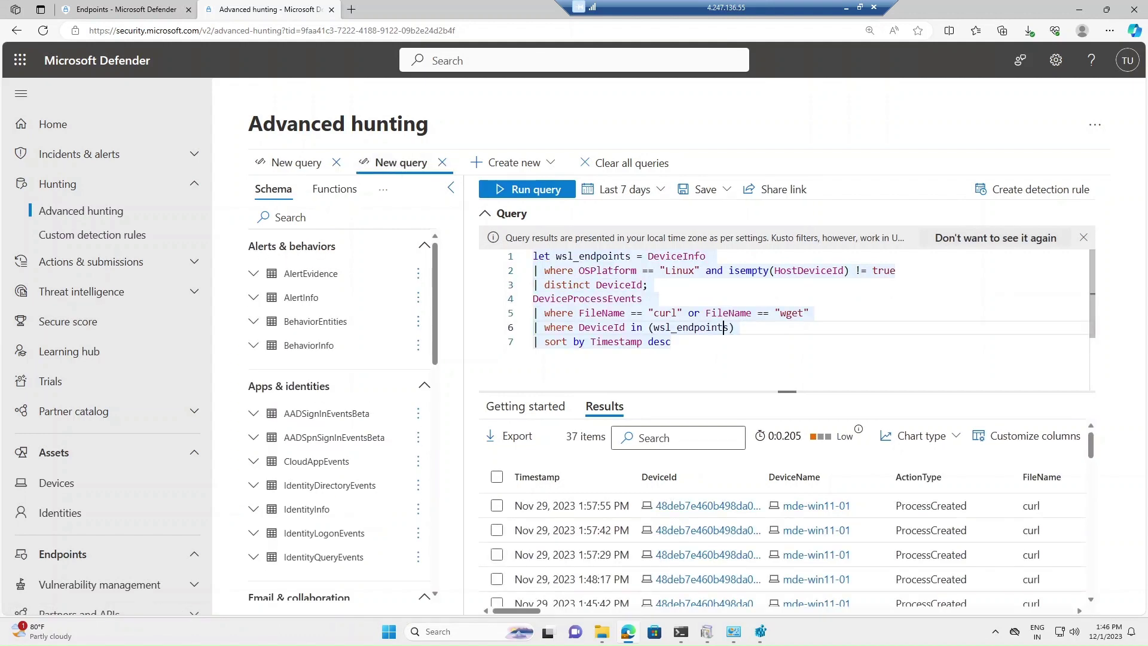